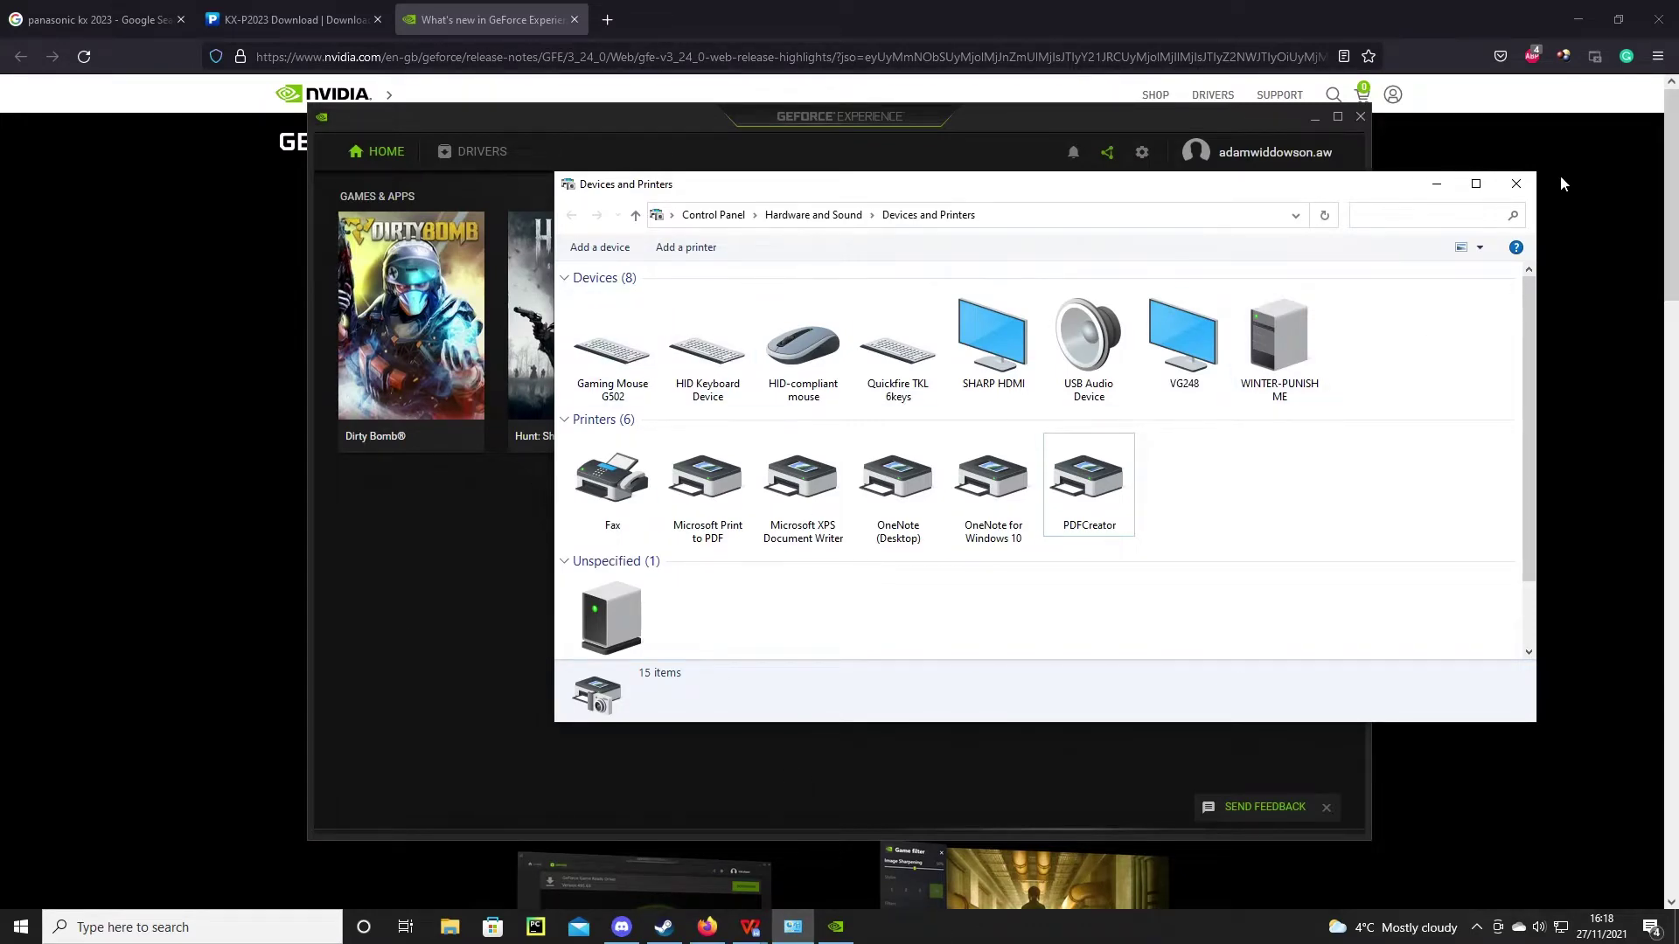
Step: Reopen Devices and Printers using the previous printers command in the Run prompt
{"action": "left_click", "coordinate": [1516, 184]}
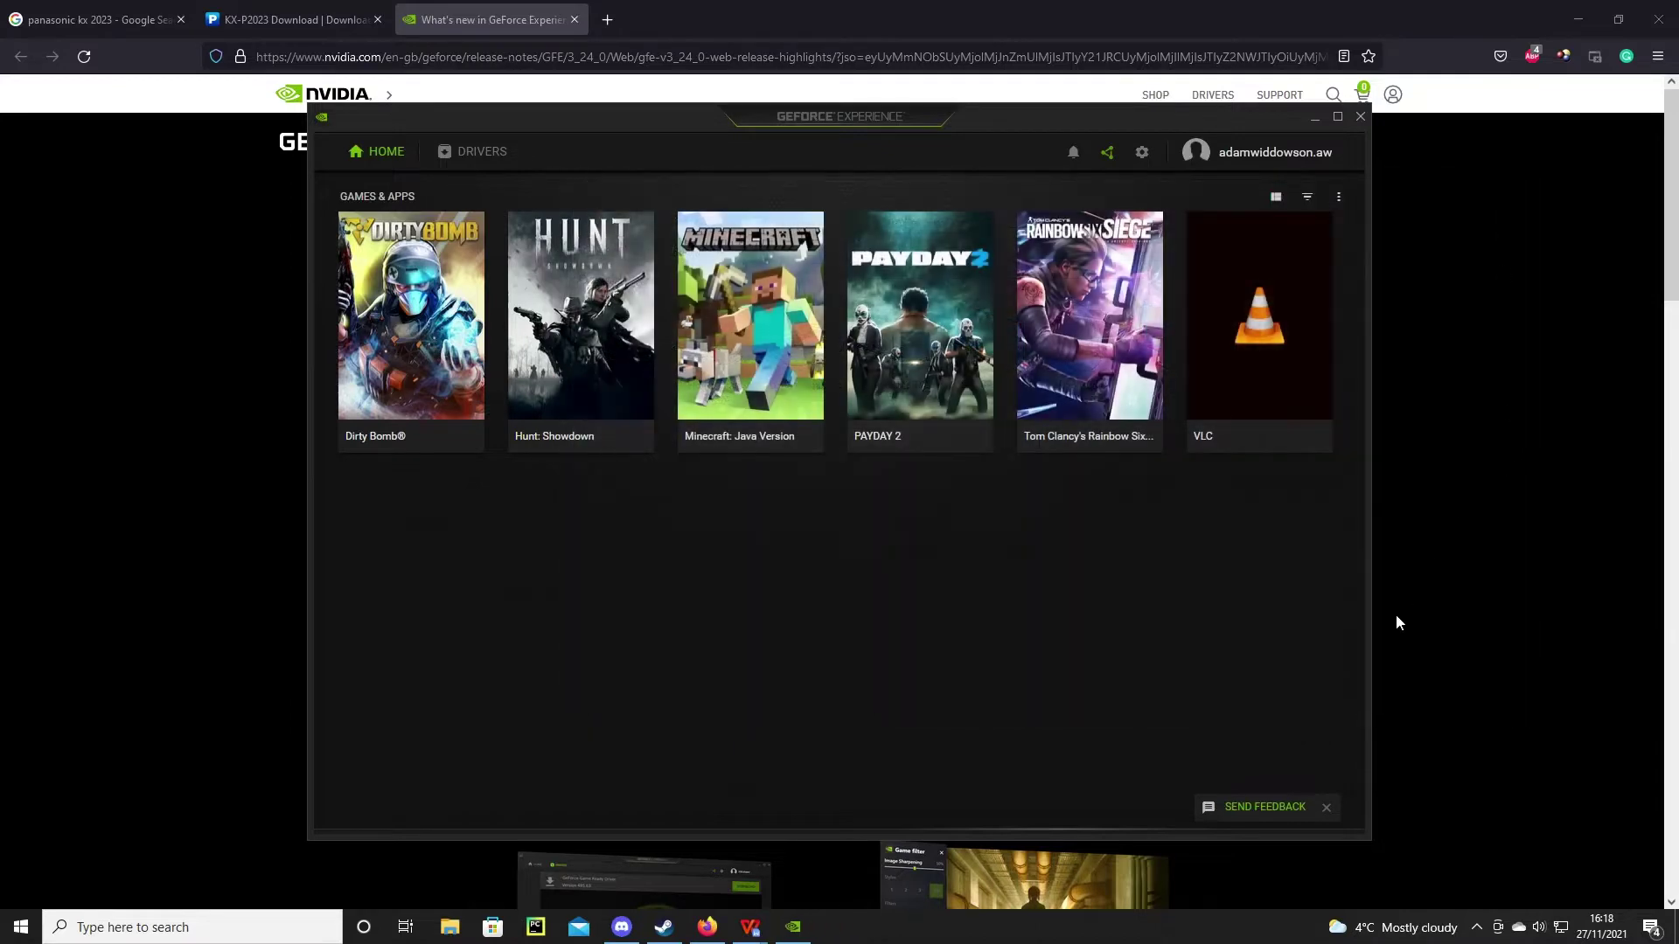
{"action": "key", "text": "super+r"}
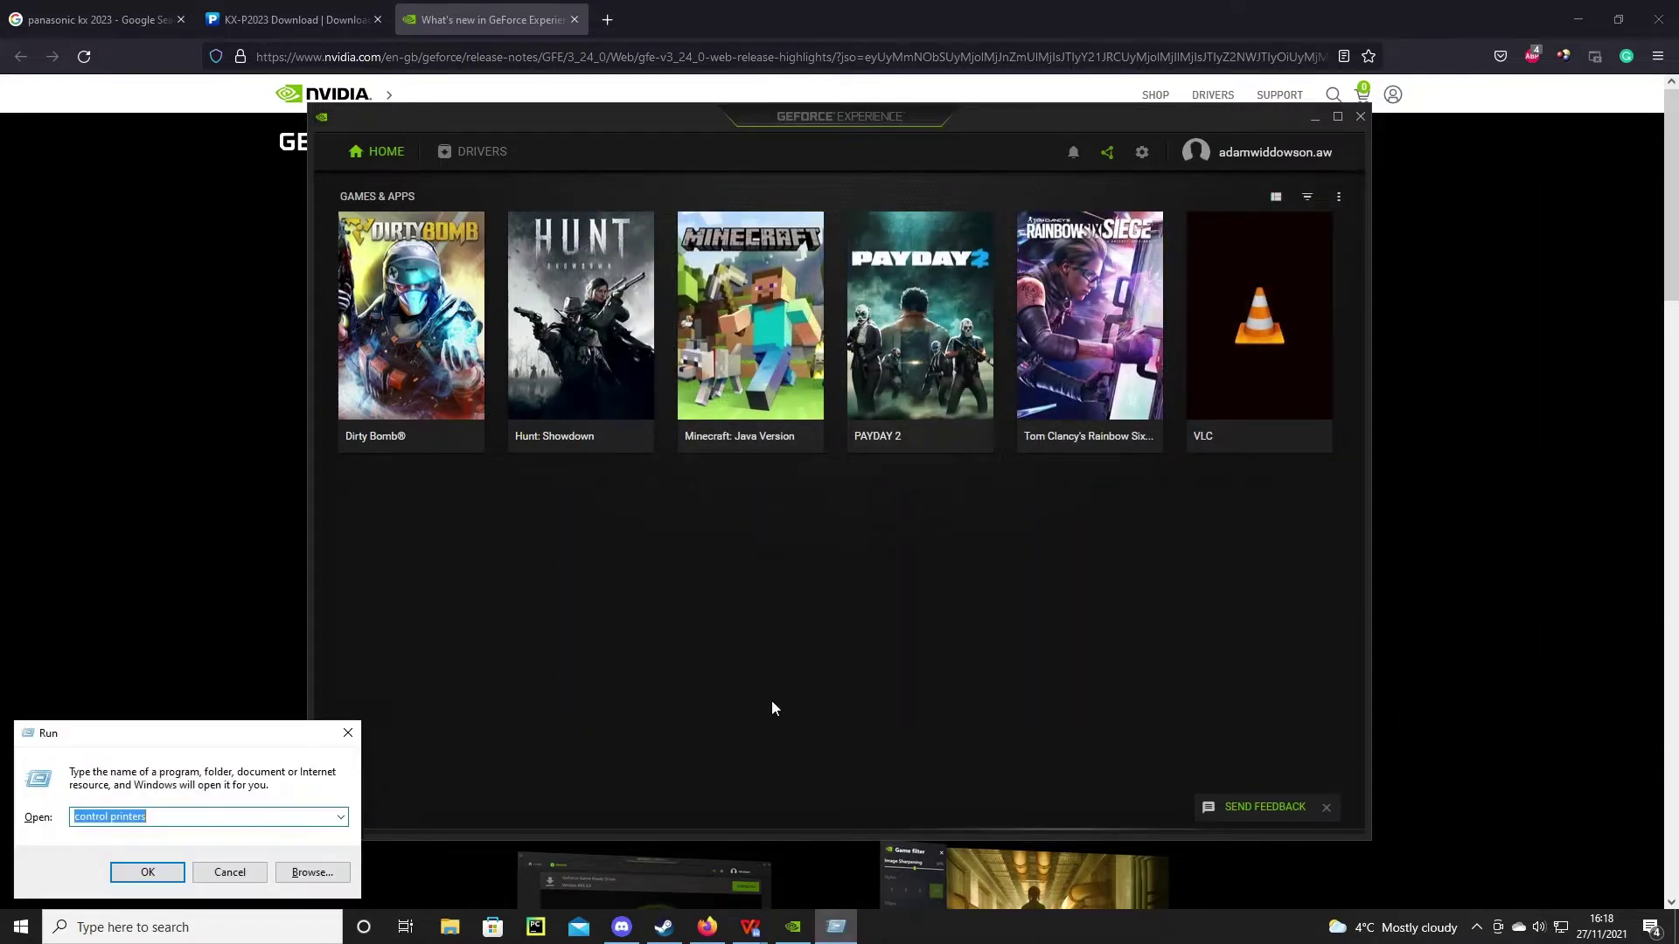
{"action": "left_click_drag", "start_coordinate": [75, 822], "coordinate": [149, 822]}
{"action": "left_click", "coordinate": [148, 872]}
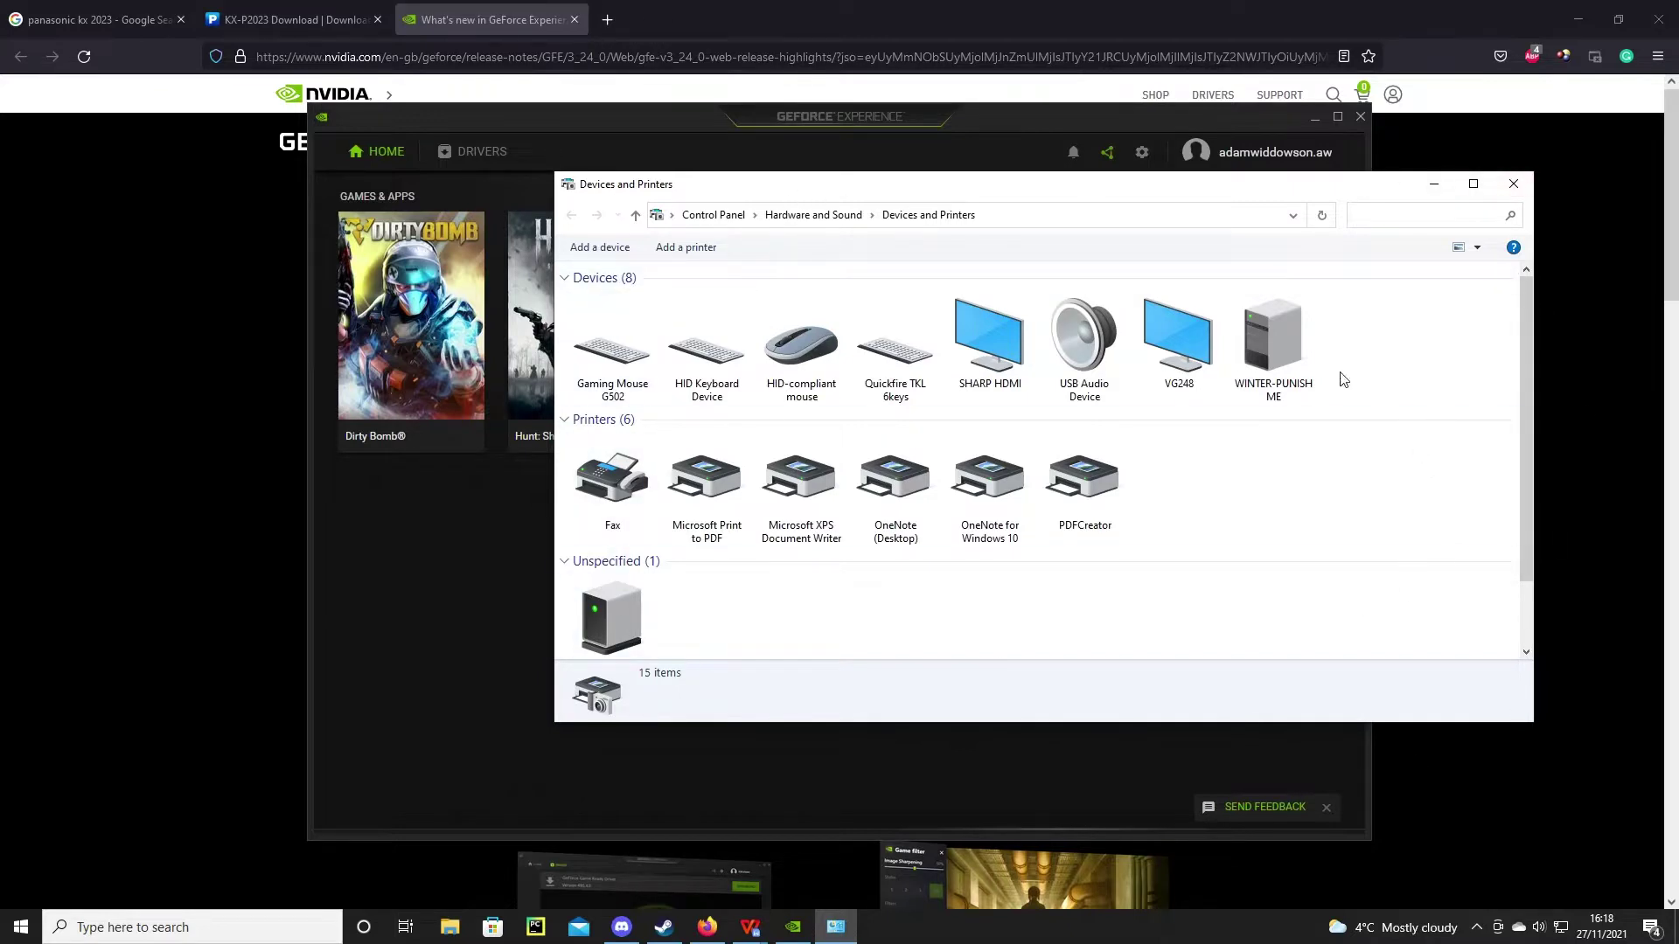
Step: Add a local printer manually and choose existing port USB001 (Virtual printer port for USB)
{"action": "left_click", "coordinate": [703, 248]}
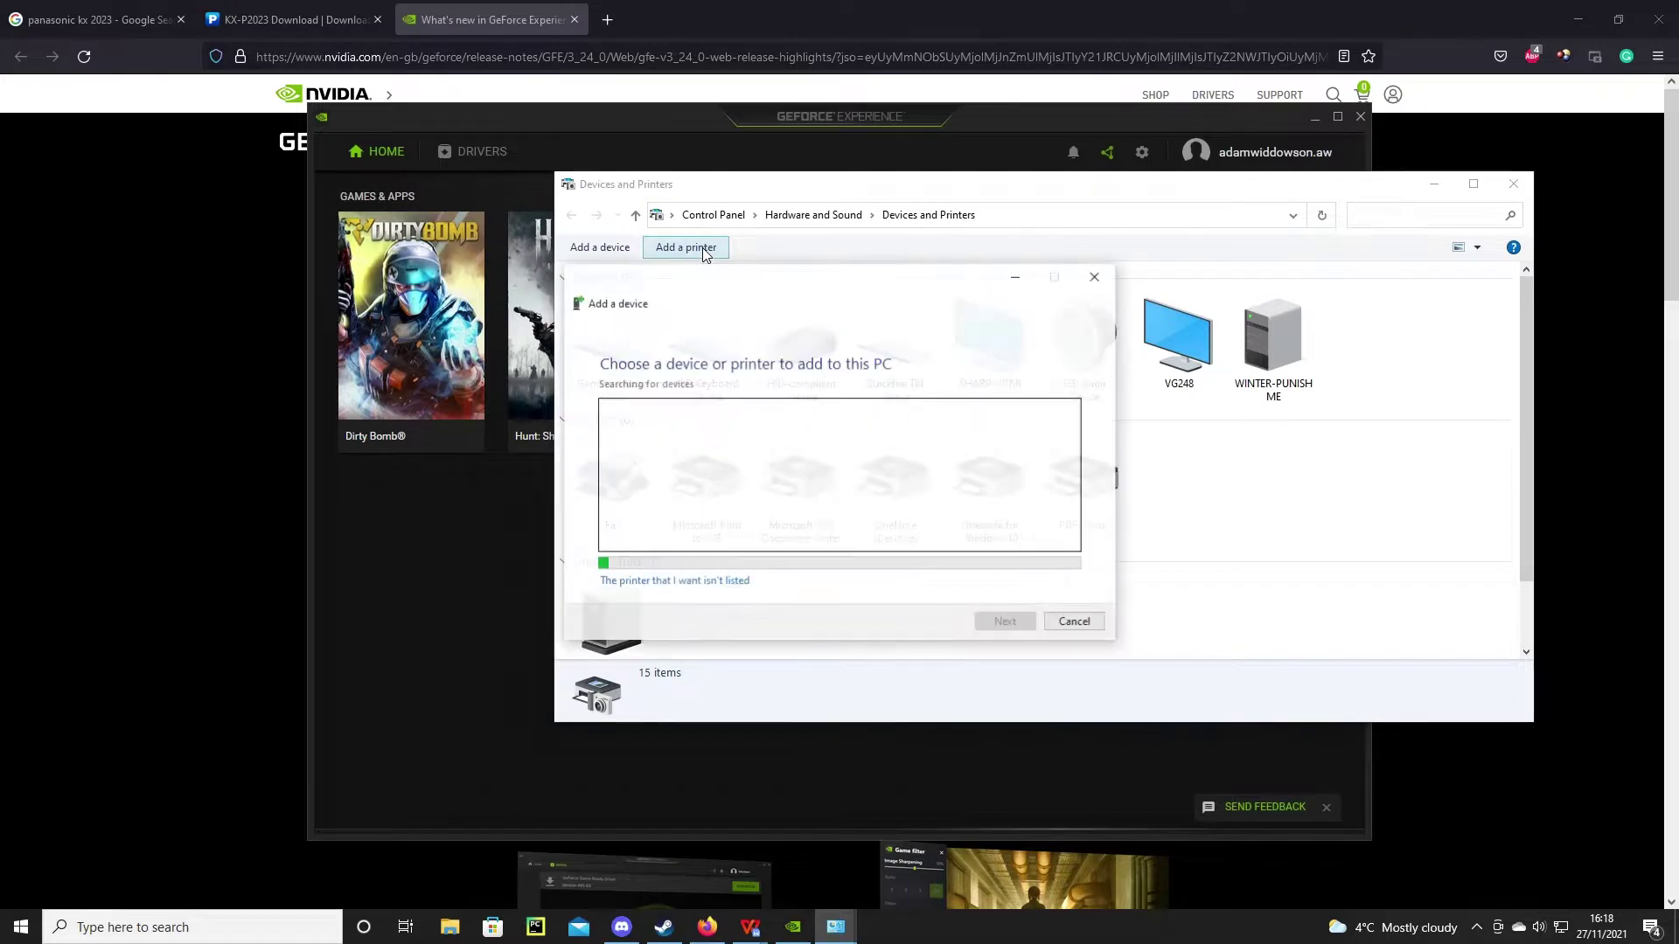
{"action": "left_click", "coordinate": [674, 584]}
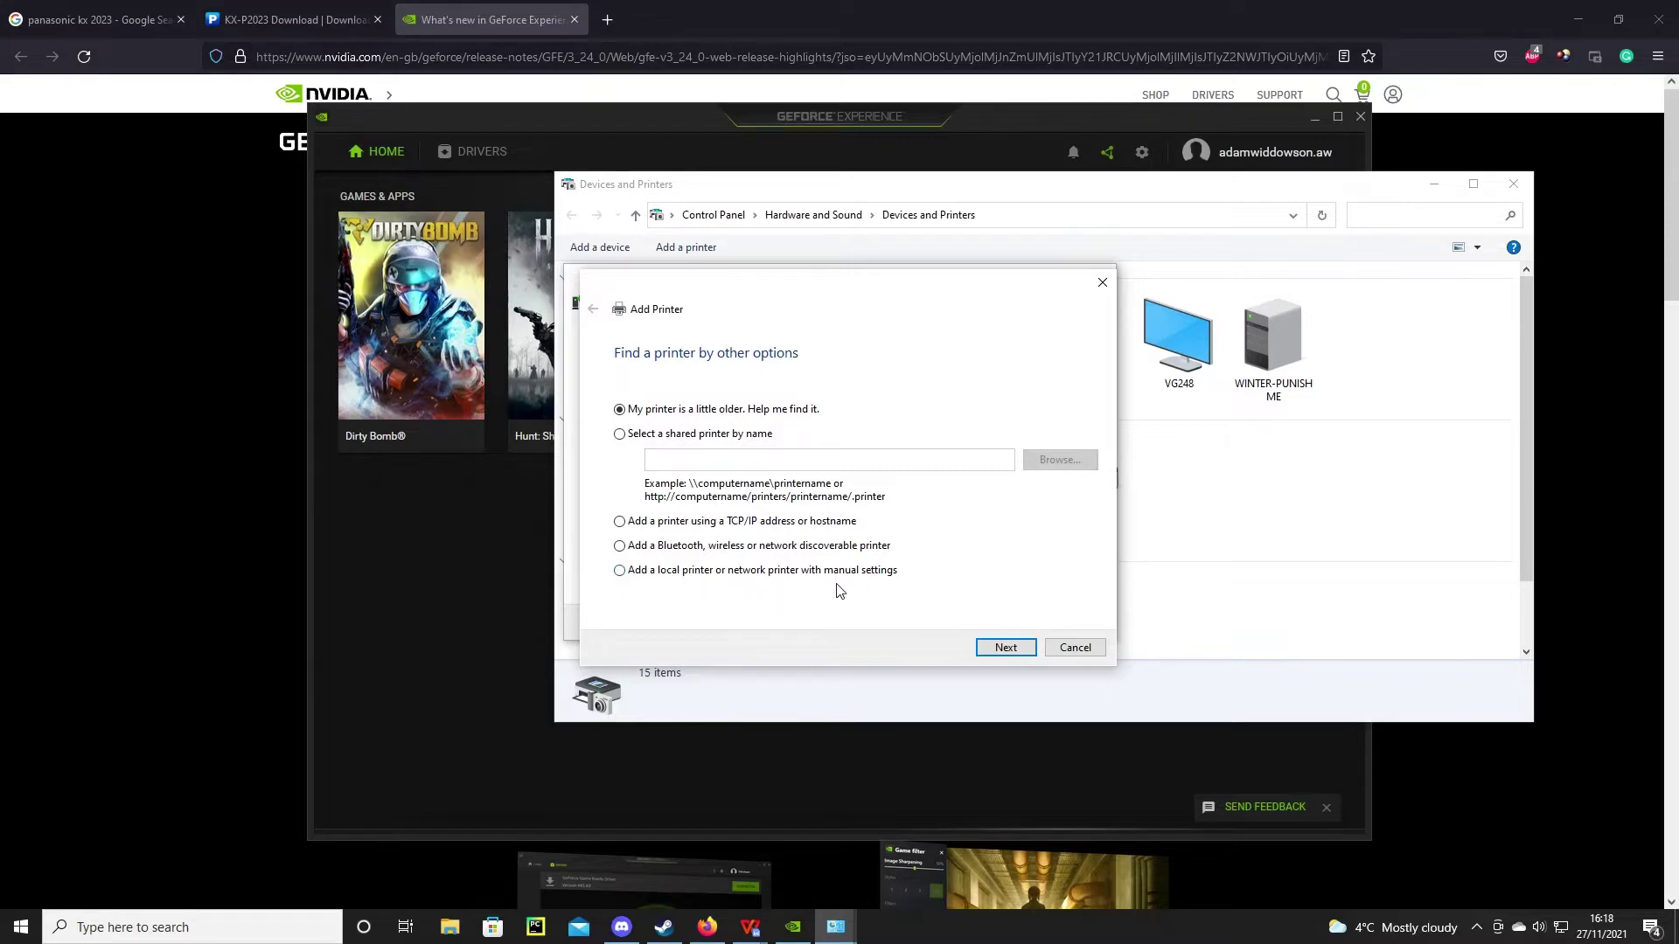
{"action": "left_click", "coordinate": [620, 571]}
{"action": "left_click", "coordinate": [1006, 652]}
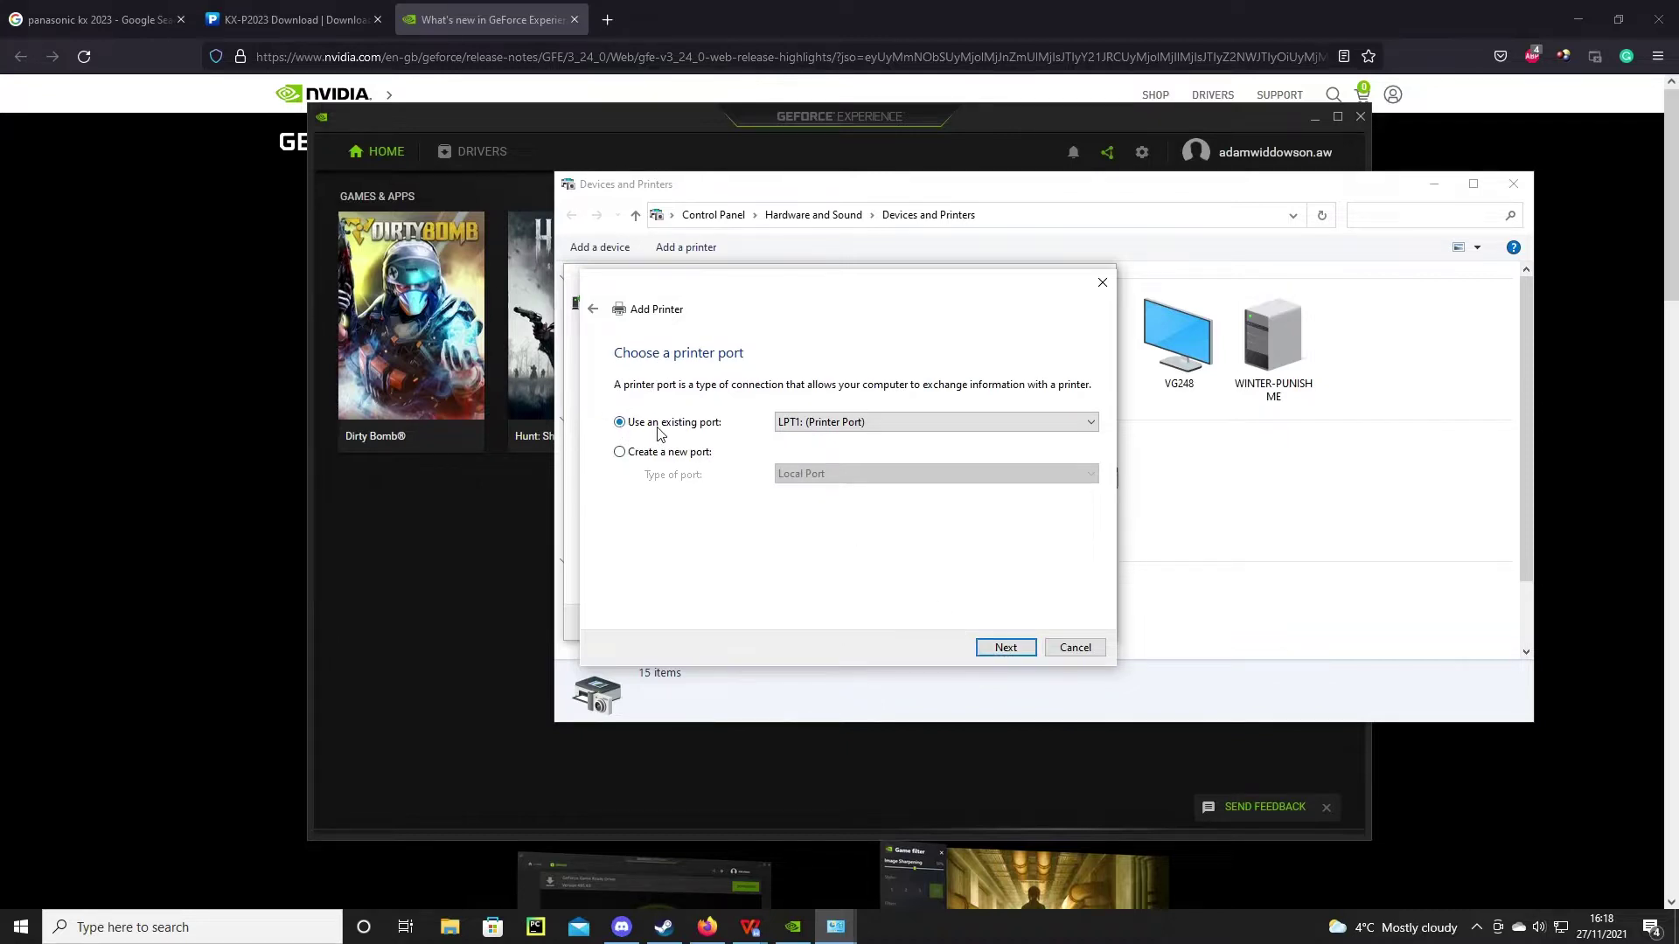
{"action": "left_click", "coordinate": [843, 428]}
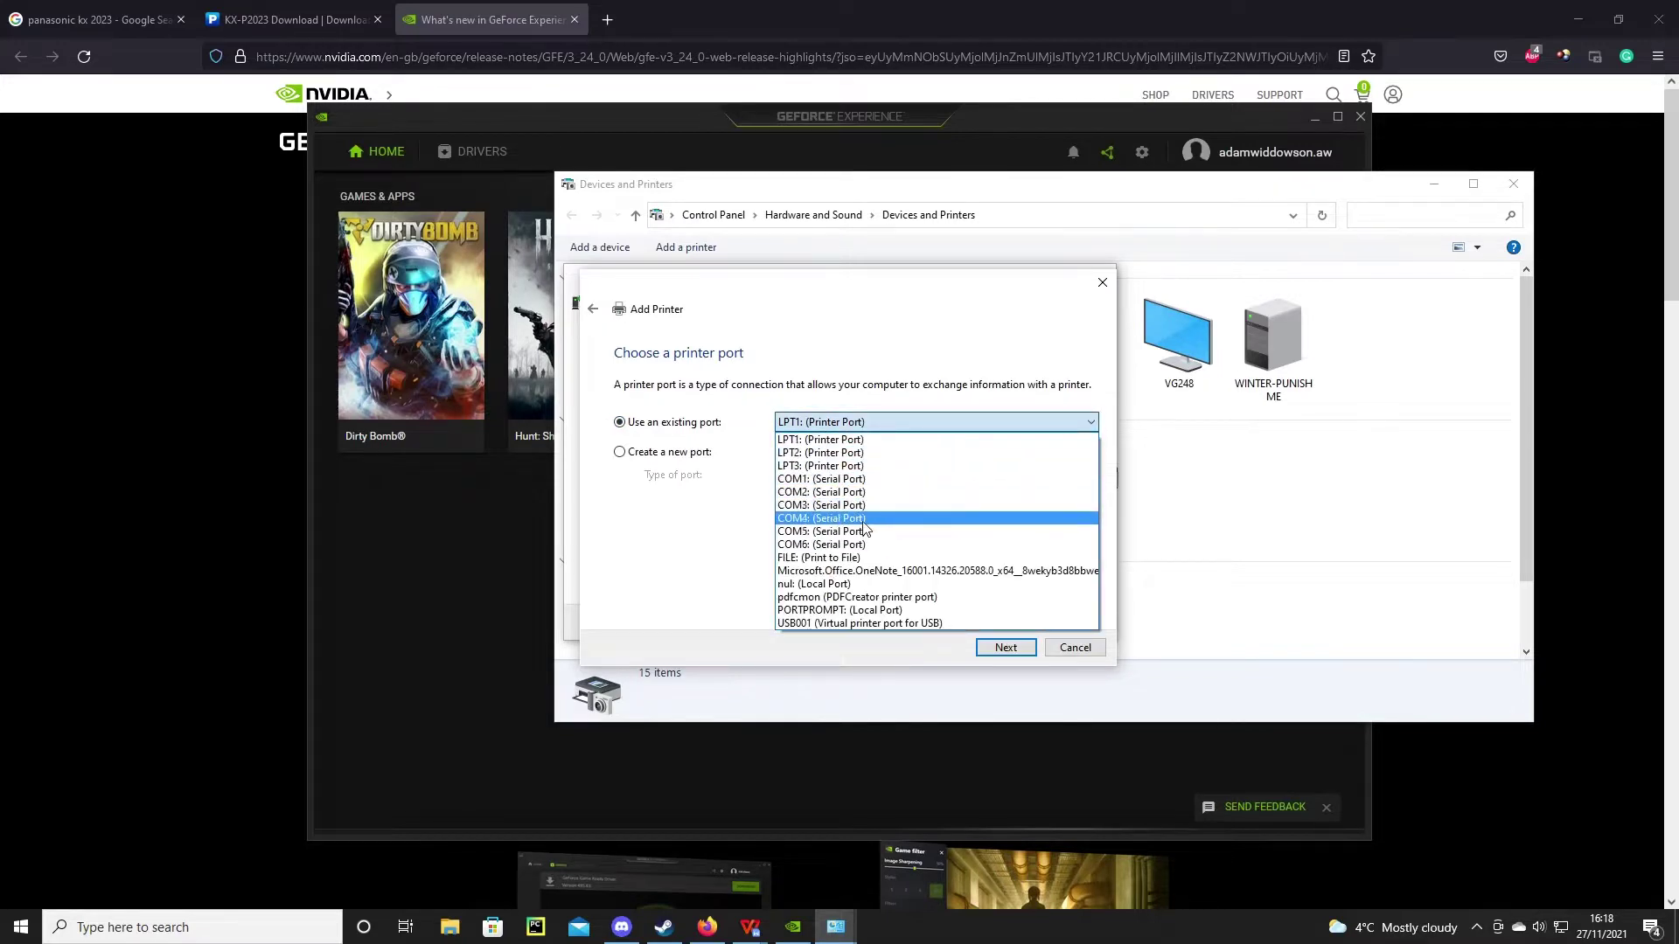
{"action": "left_click", "coordinate": [823, 624]}
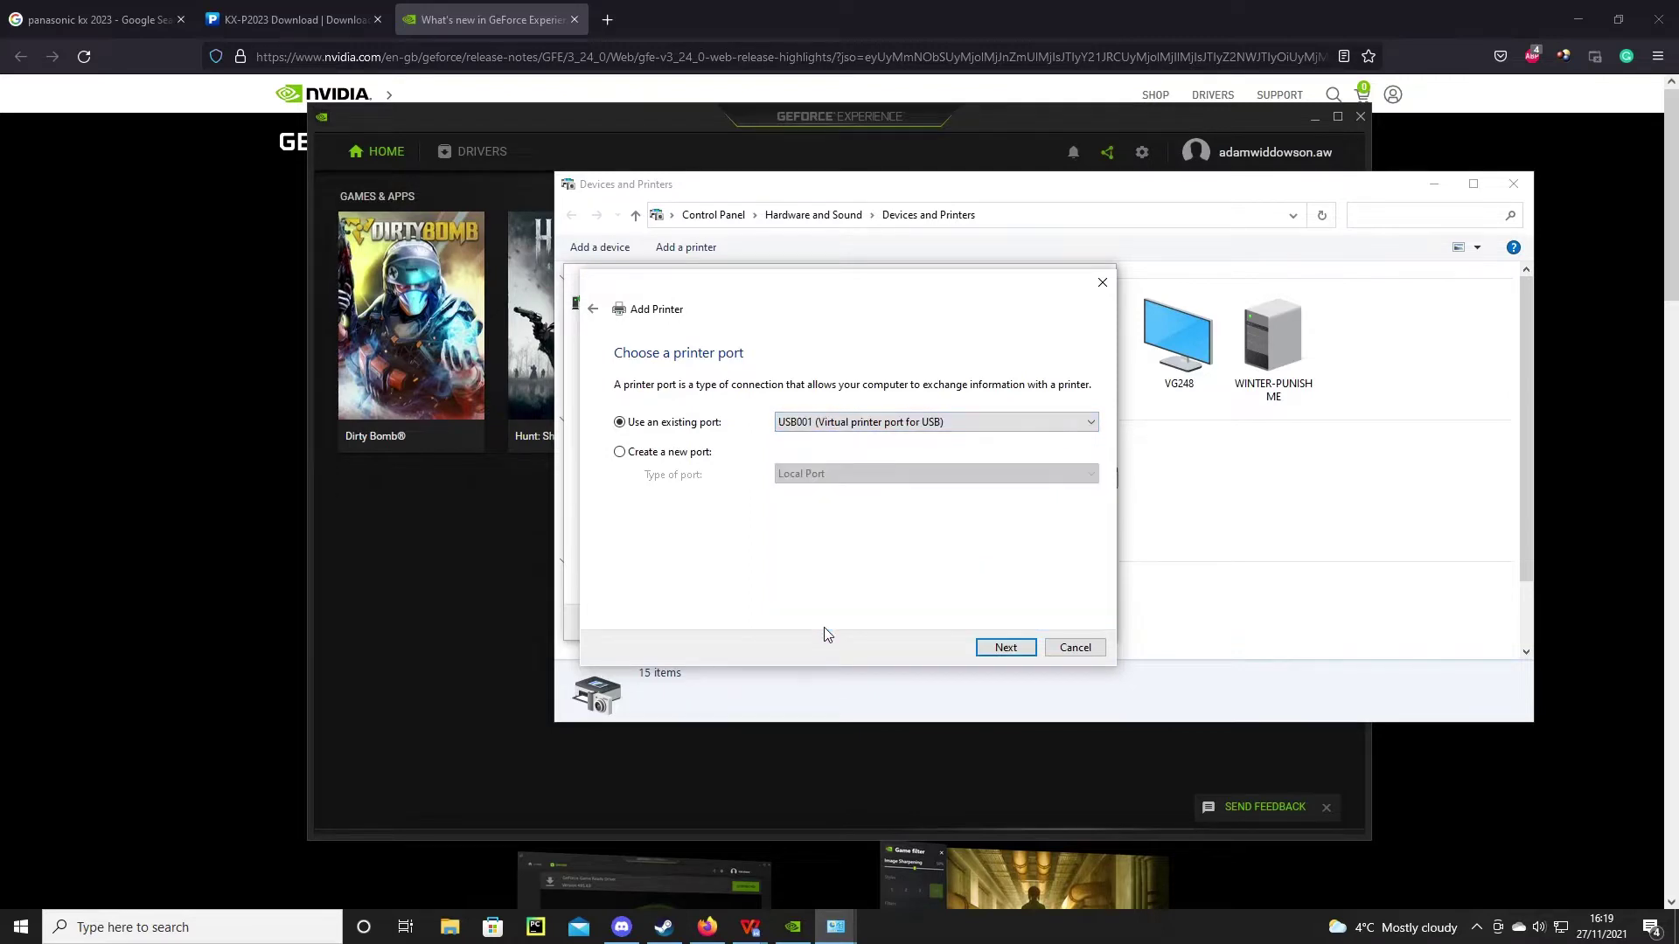
Step: Choose the Panasonic KX-P2023 driver from the Panasonic manufacturer list and continue
{"action": "left_click", "coordinate": [997, 649]}
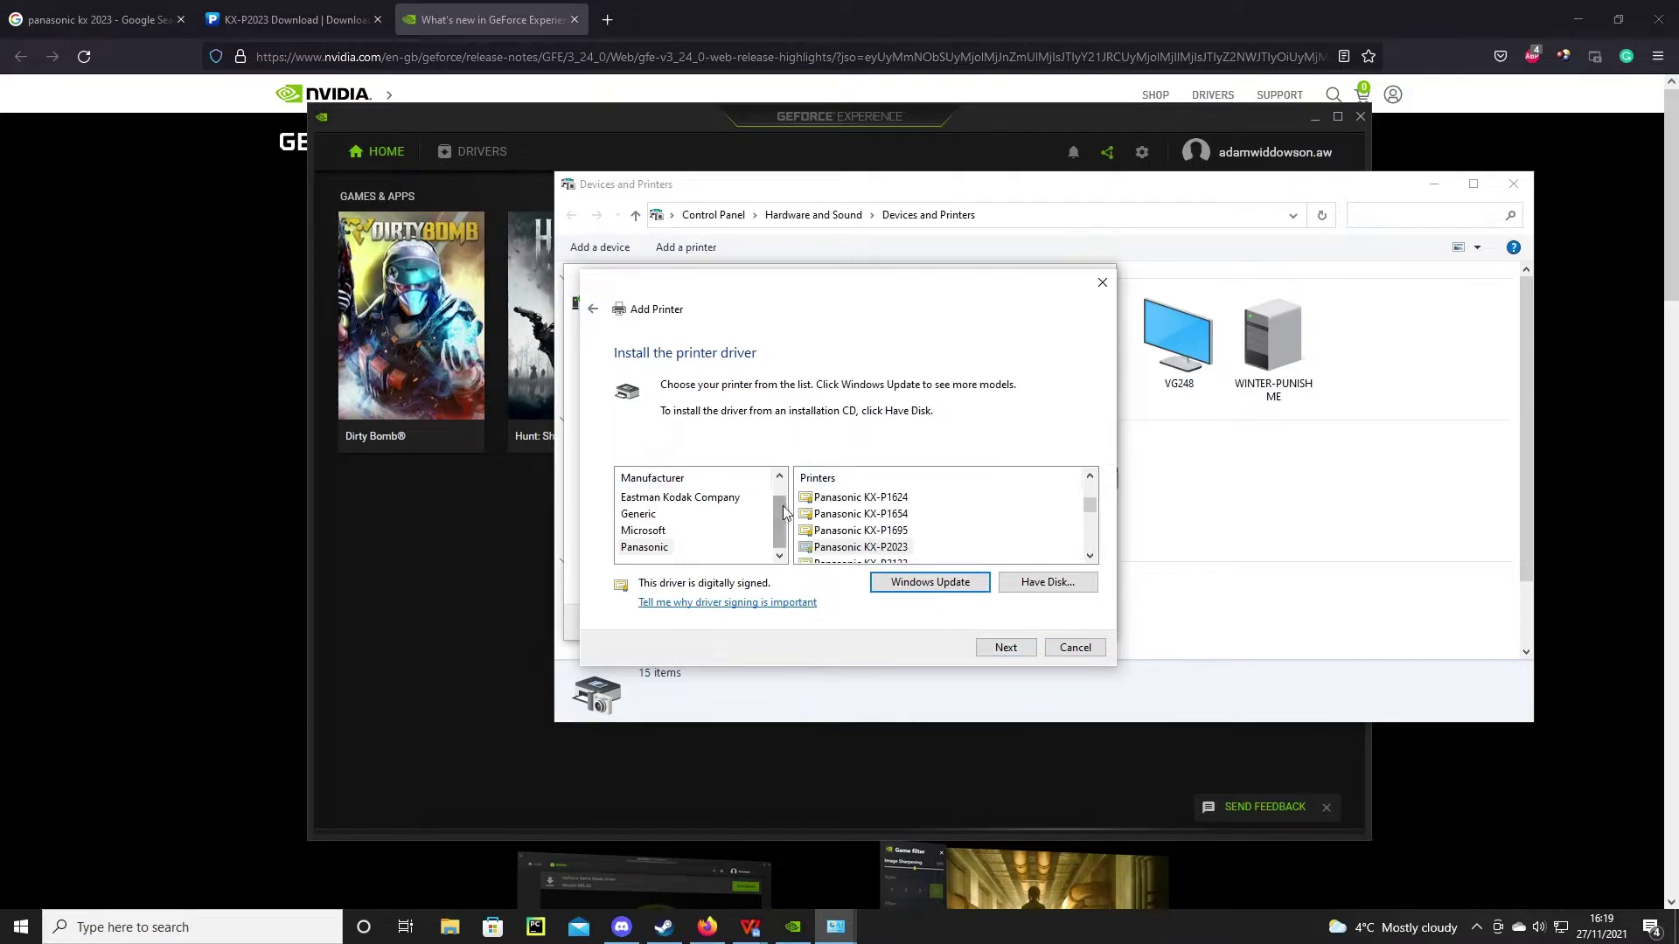
{"action": "scroll", "coordinate": [781, 513], "scroll_direction": "up", "scroll_amount": 1}
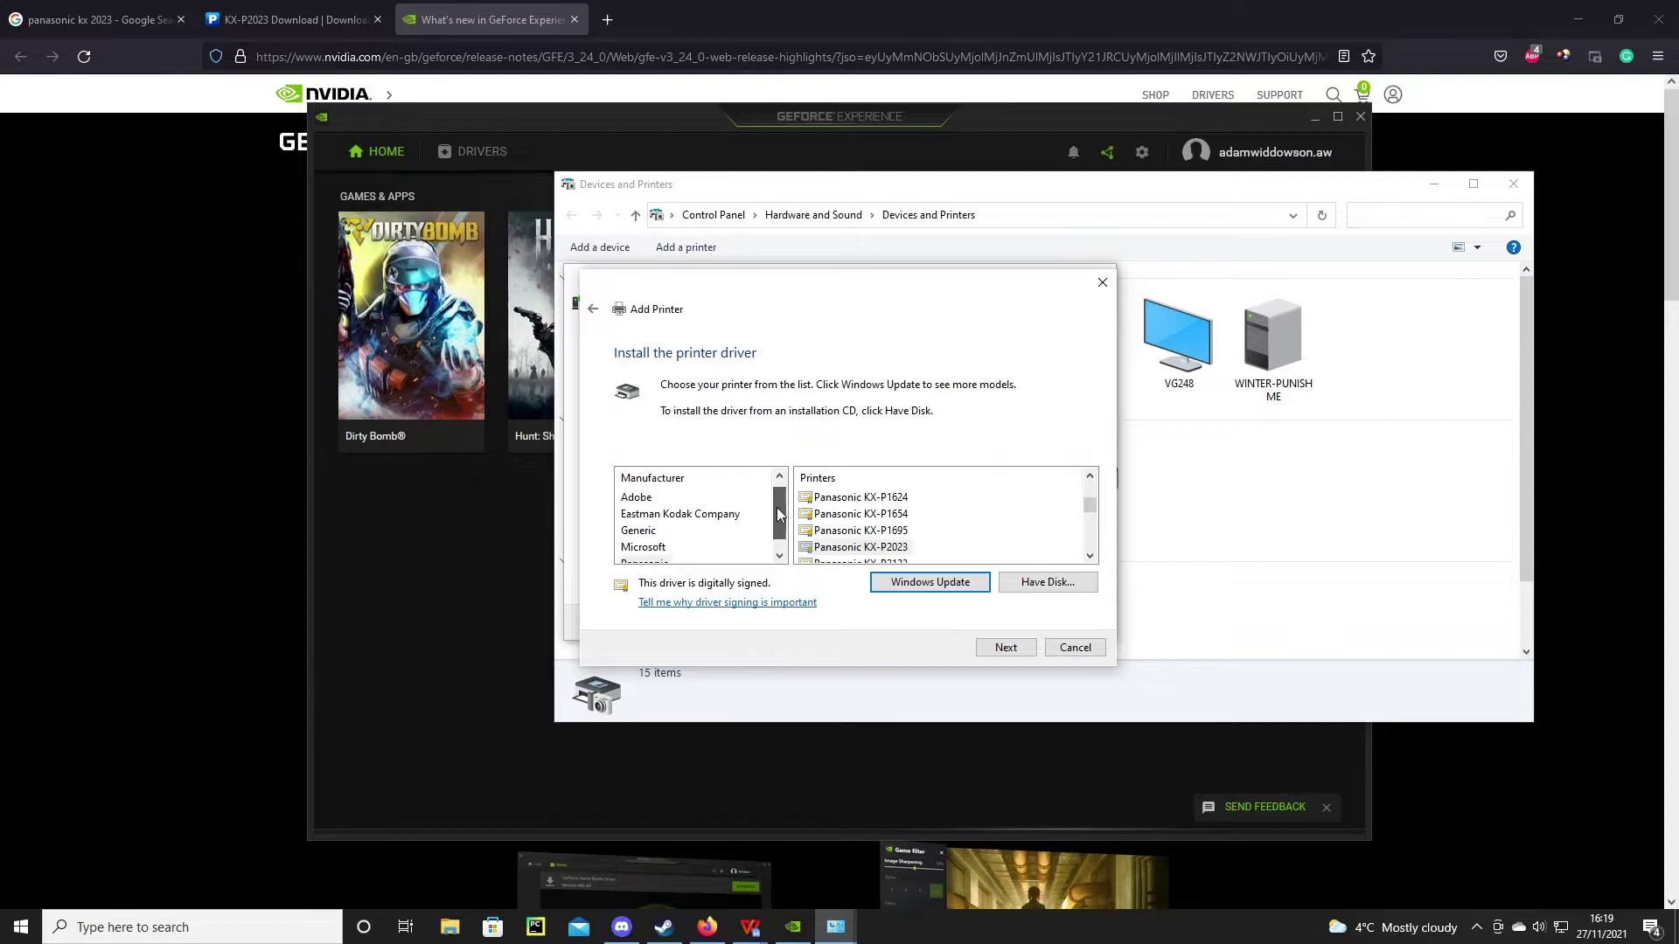
{"action": "scroll", "coordinate": [781, 515], "scroll_direction": "down", "scroll_amount": 1}
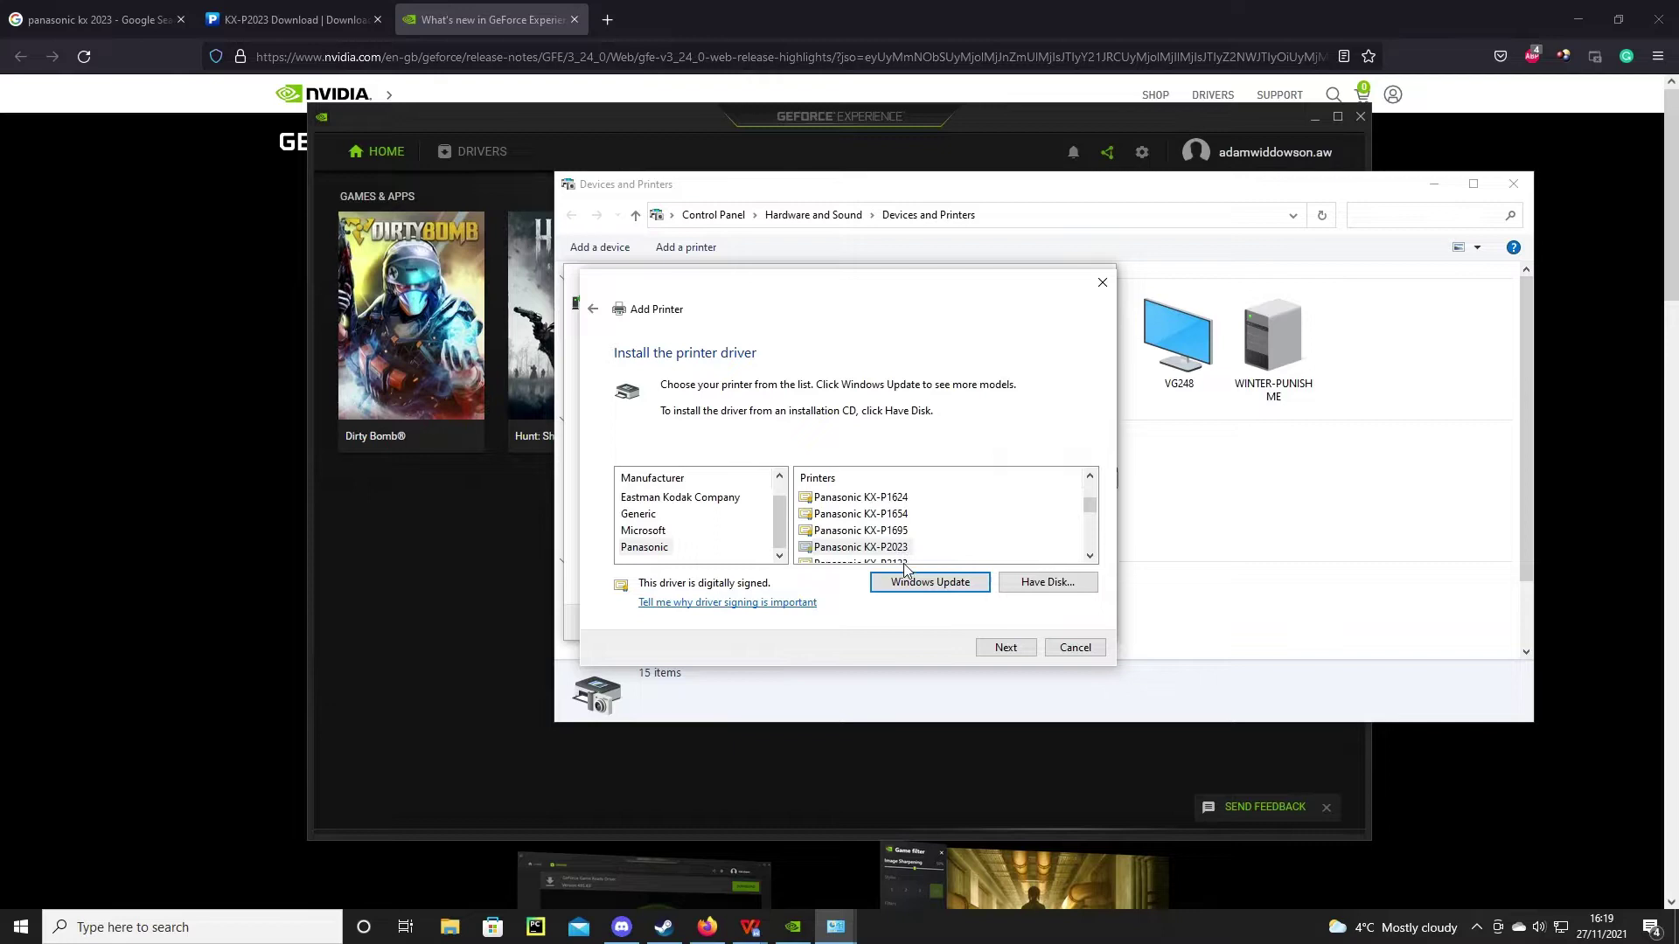
{"action": "left_click", "coordinate": [882, 551]}
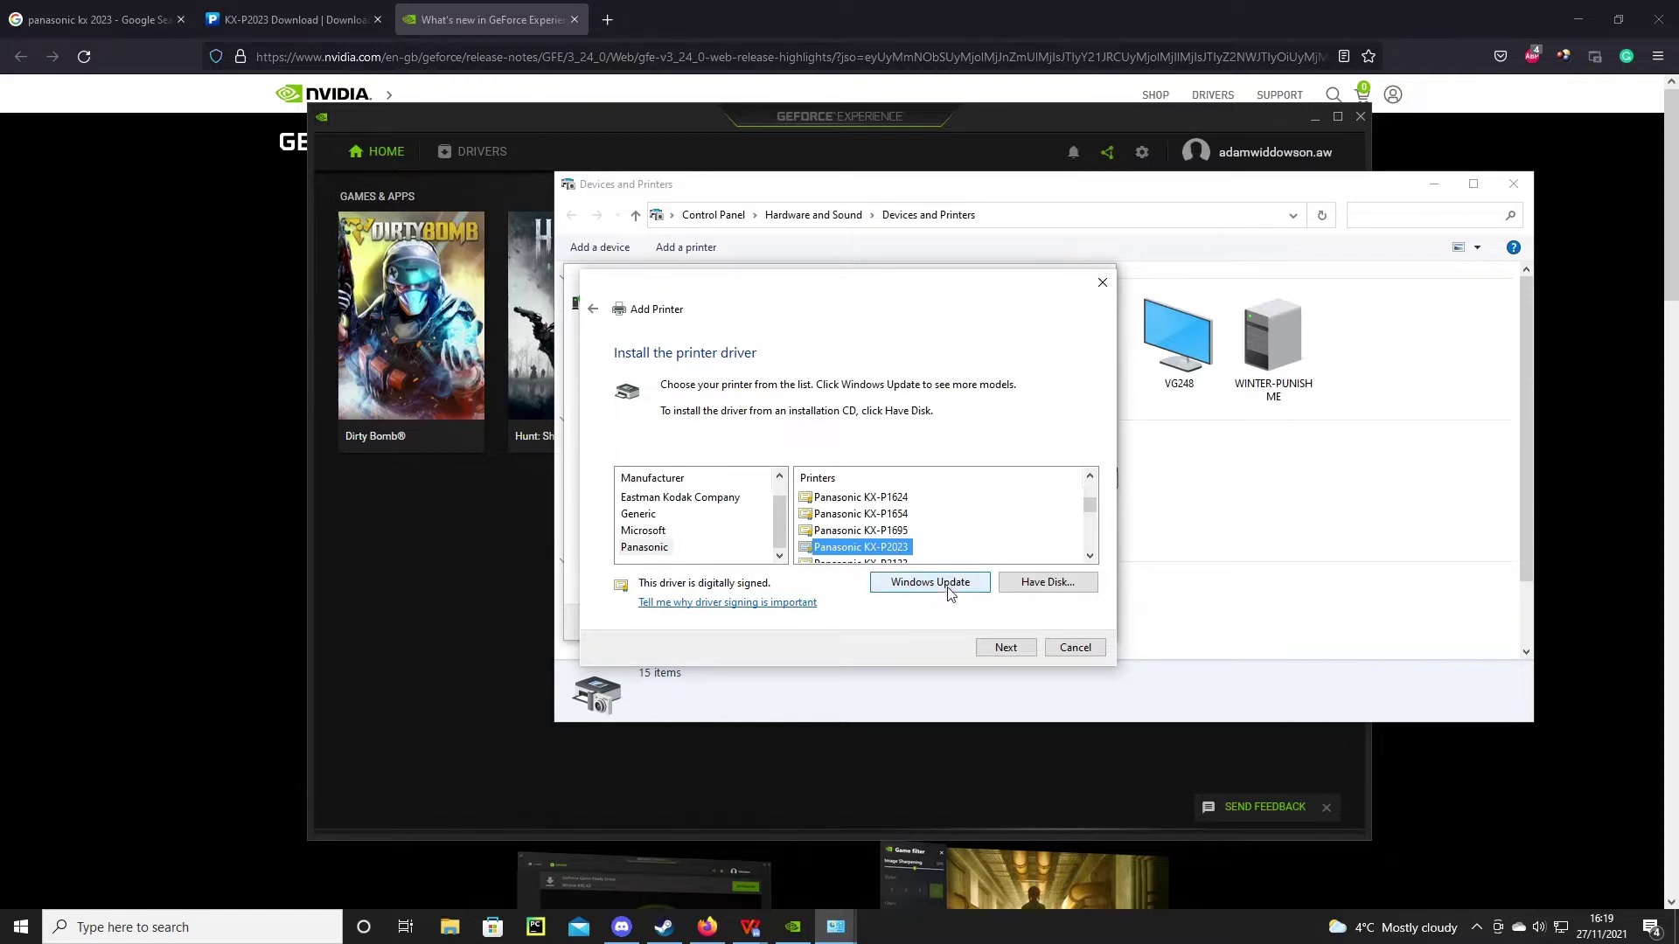
{"action": "left_click", "coordinate": [1006, 649]}
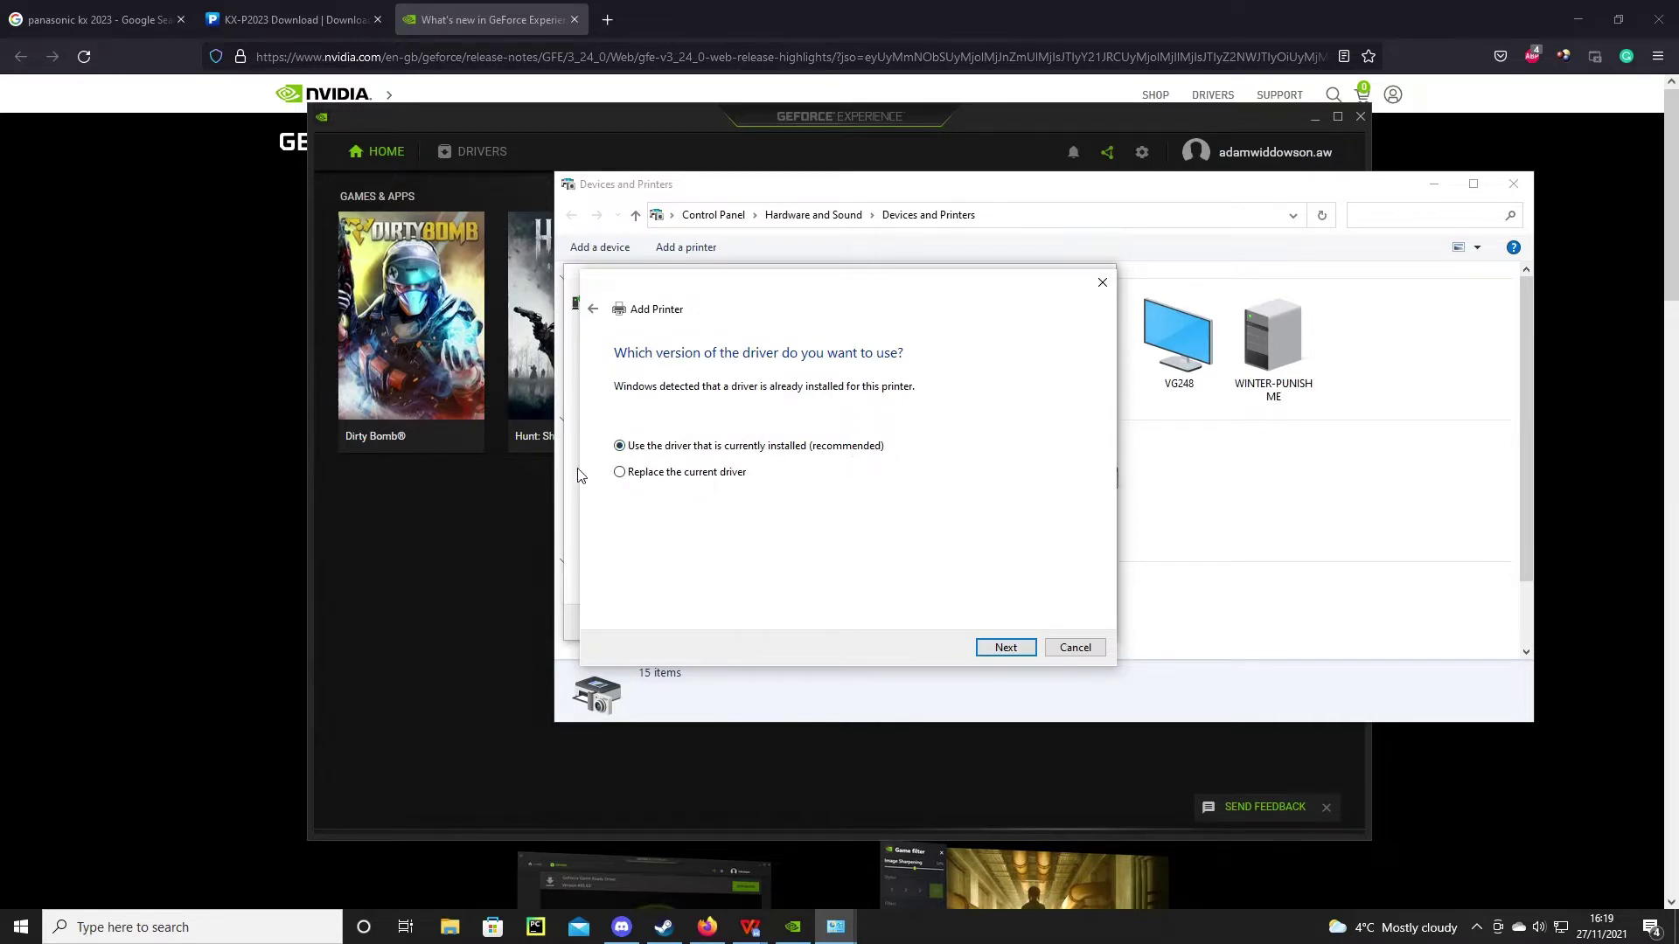
Step: Keep the installed driver, accept the default printer name, and leave the printer unshared
{"action": "left_click", "coordinate": [1006, 648]}
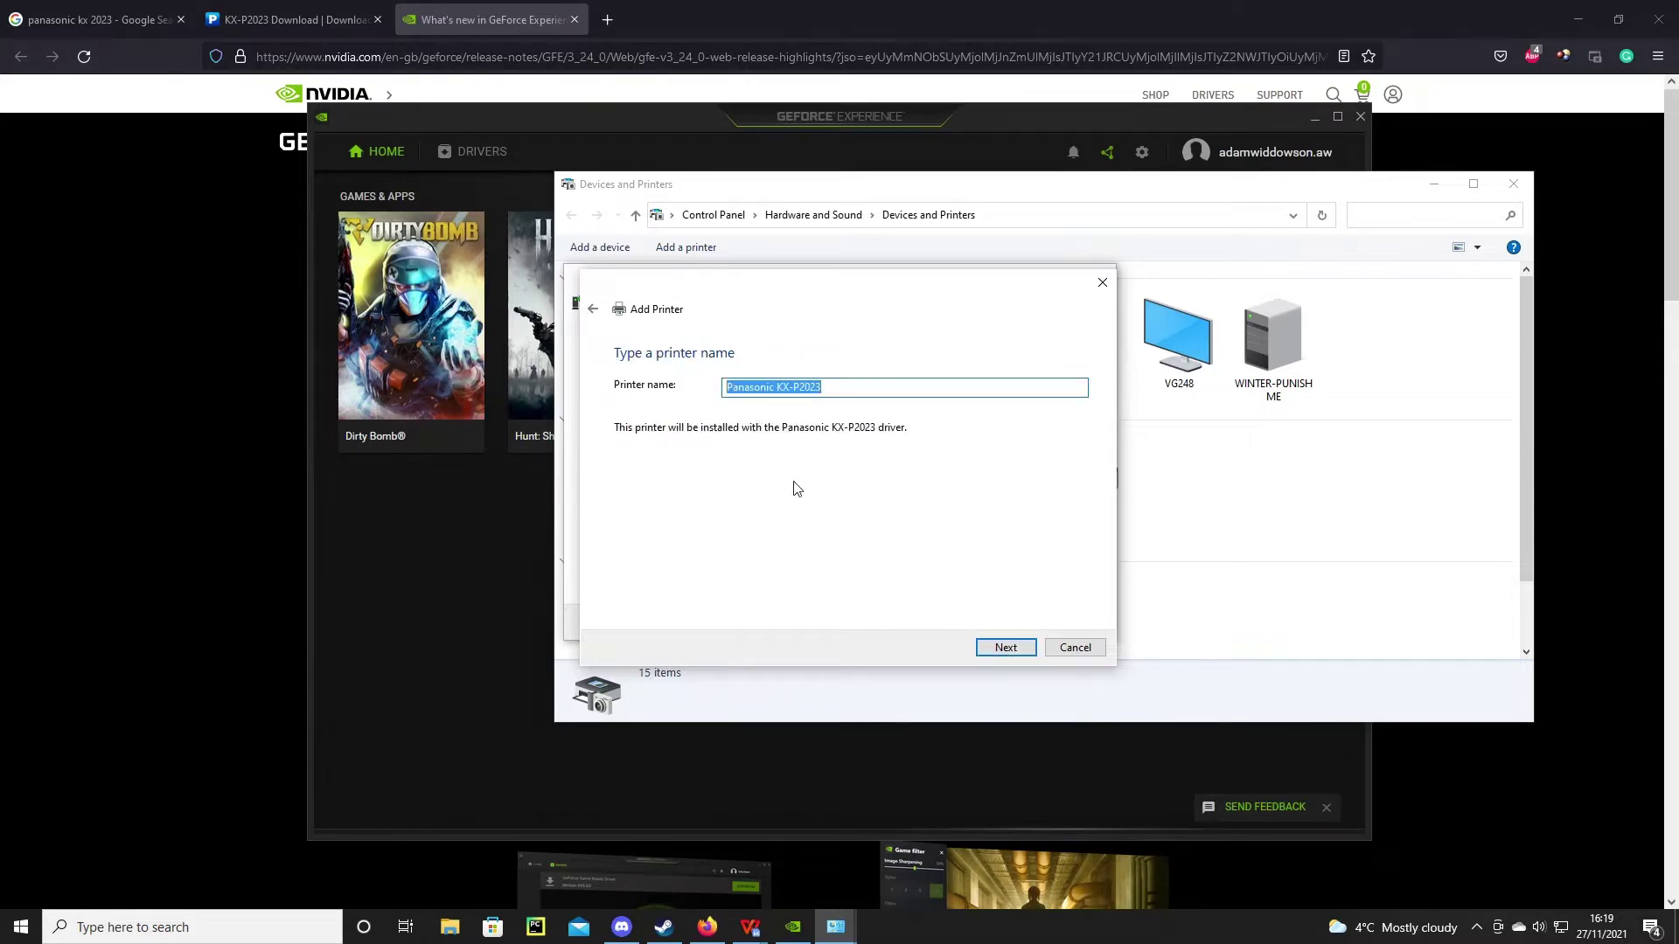
{"action": "left_click", "coordinate": [1026, 648]}
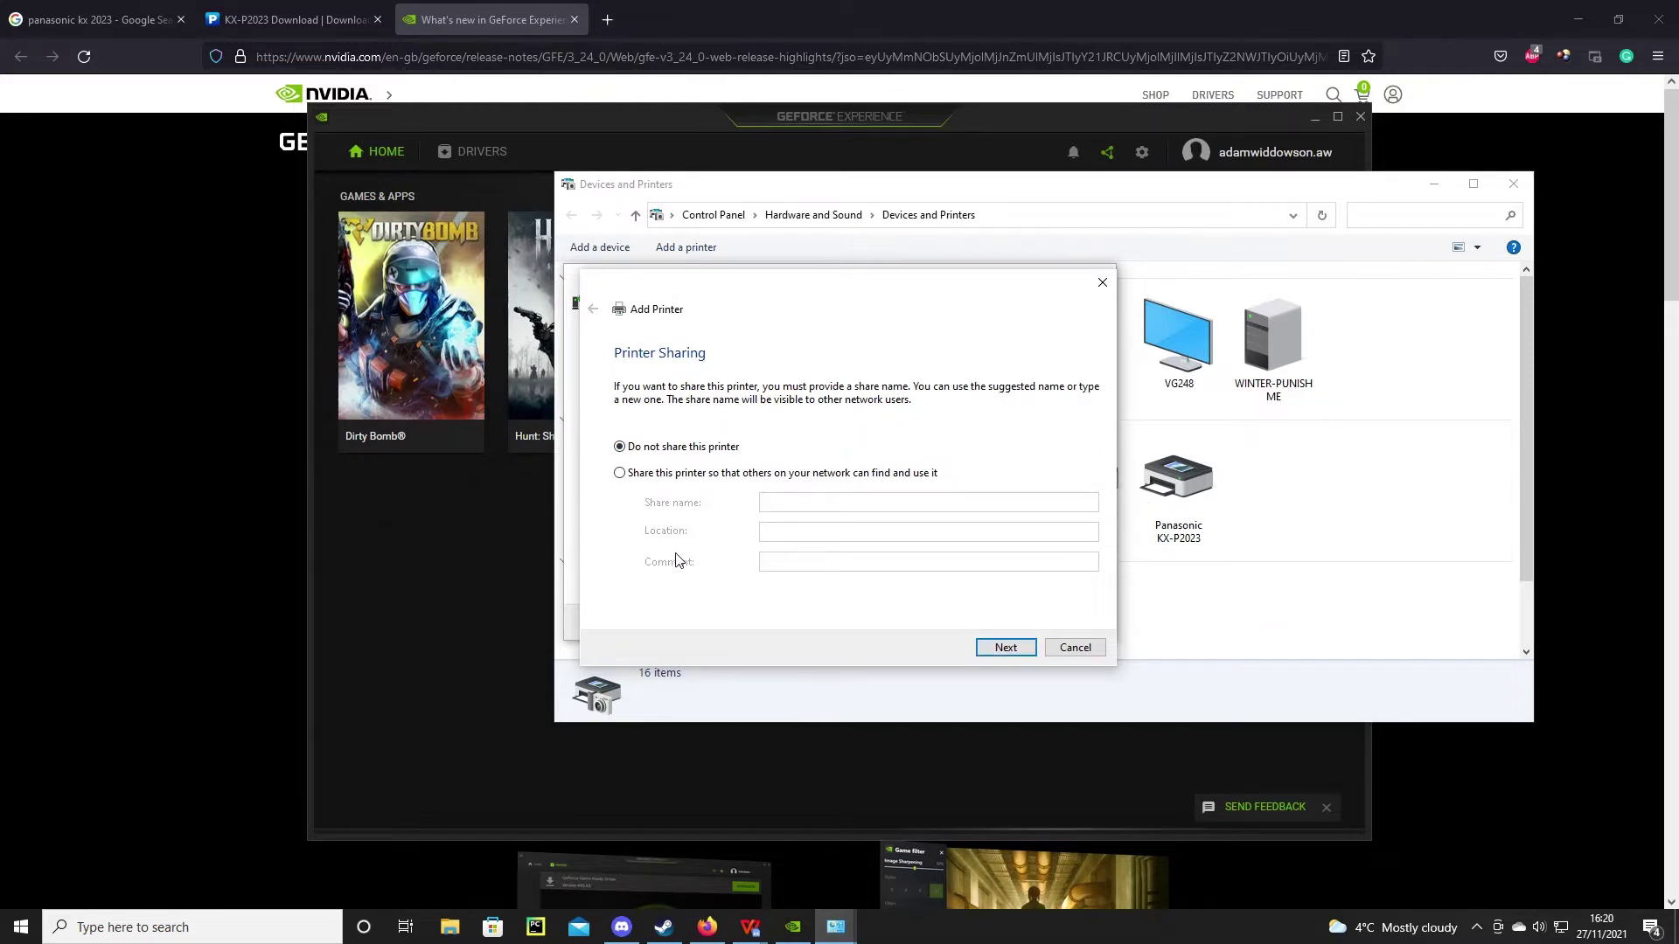
{"action": "left_click", "coordinate": [1002, 653]}
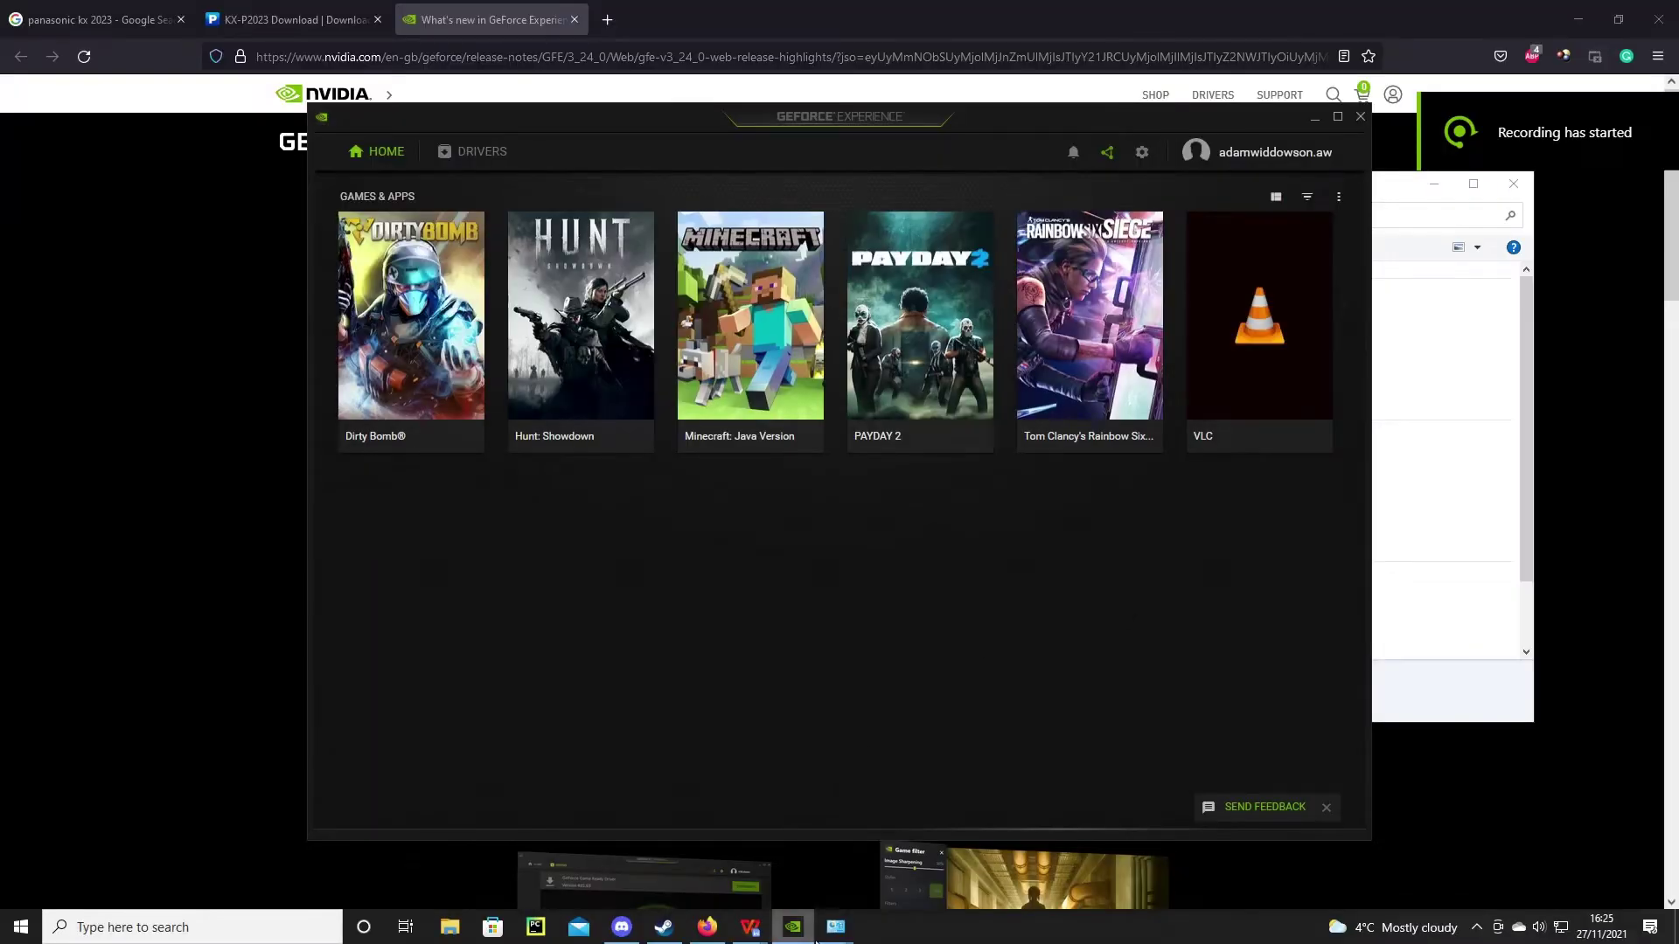
Step: Close the finished Add Printer wizard to return to Devices and Printers showing Panasonic KX-P2023
{"action": "mouse_move", "coordinate": [835, 928]}
{"action": "left_click", "coordinate": [1019, 854]}
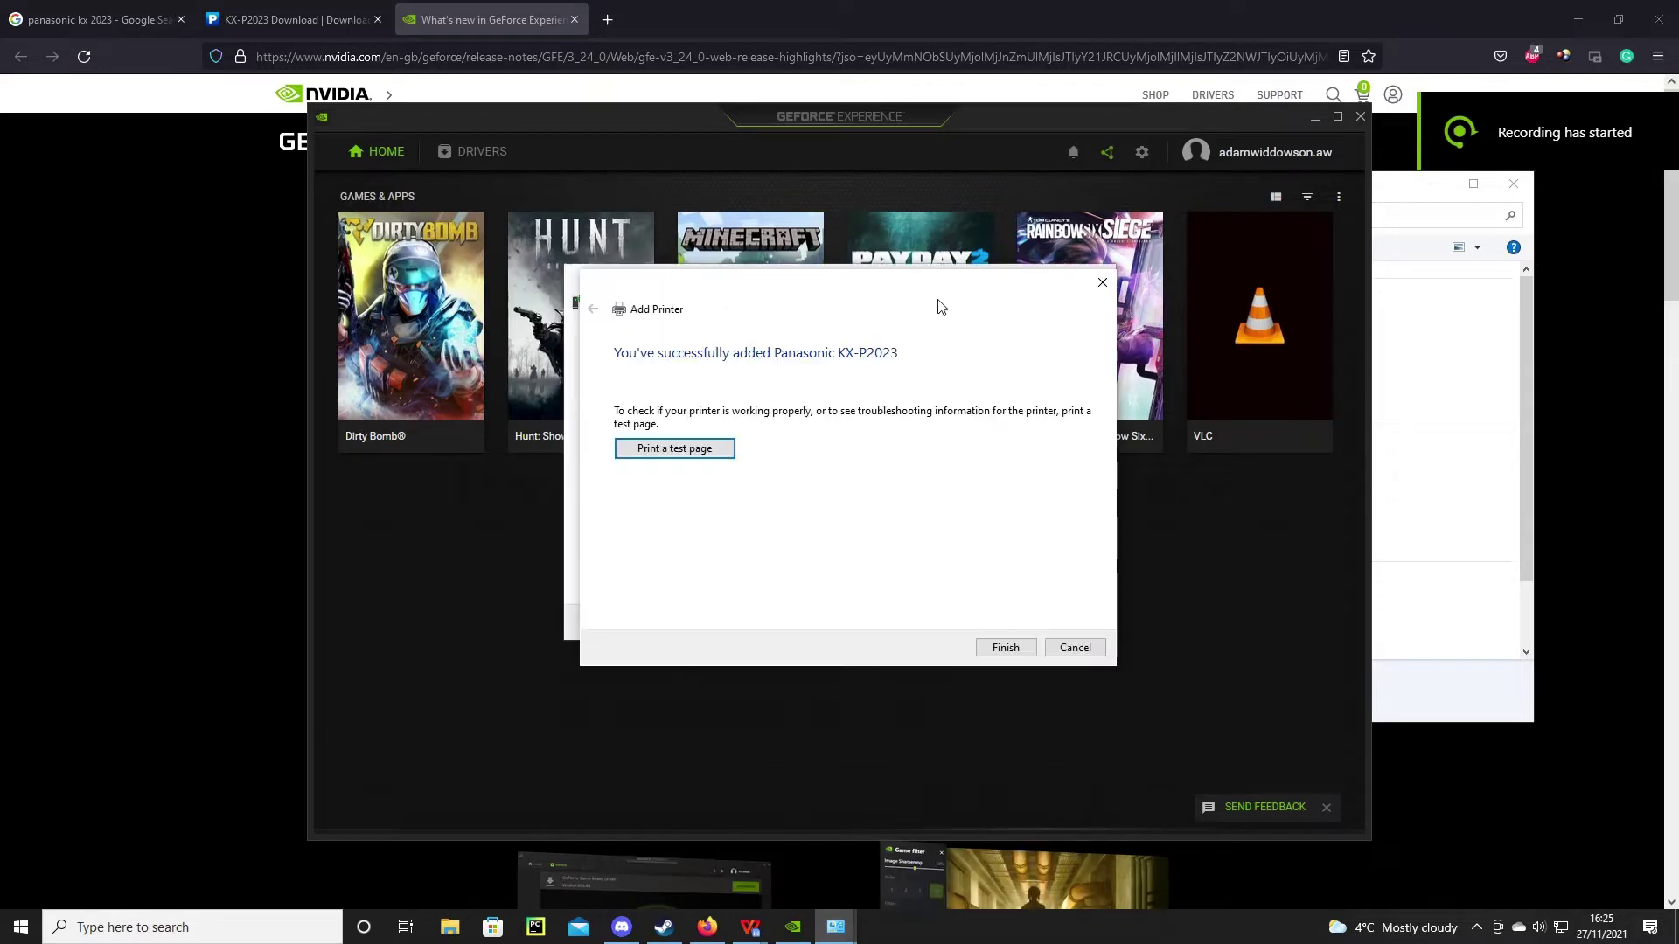
{"action": "left_click", "coordinate": [1103, 282]}
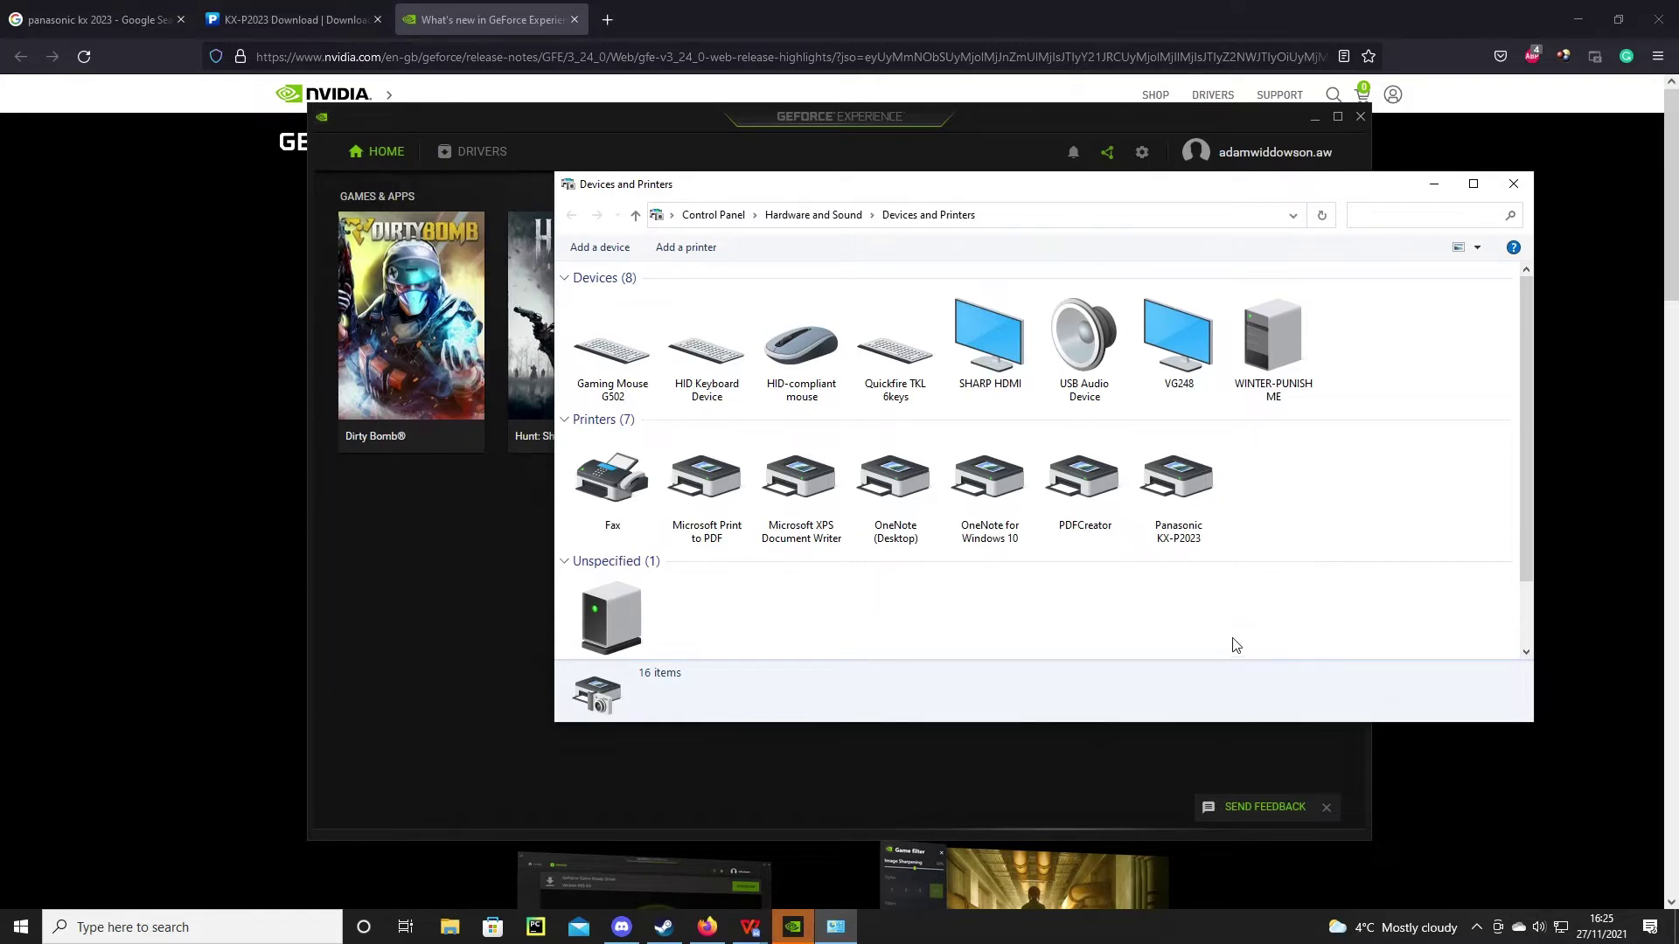
{"action": "mouse_move", "coordinate": [1176, 498]}
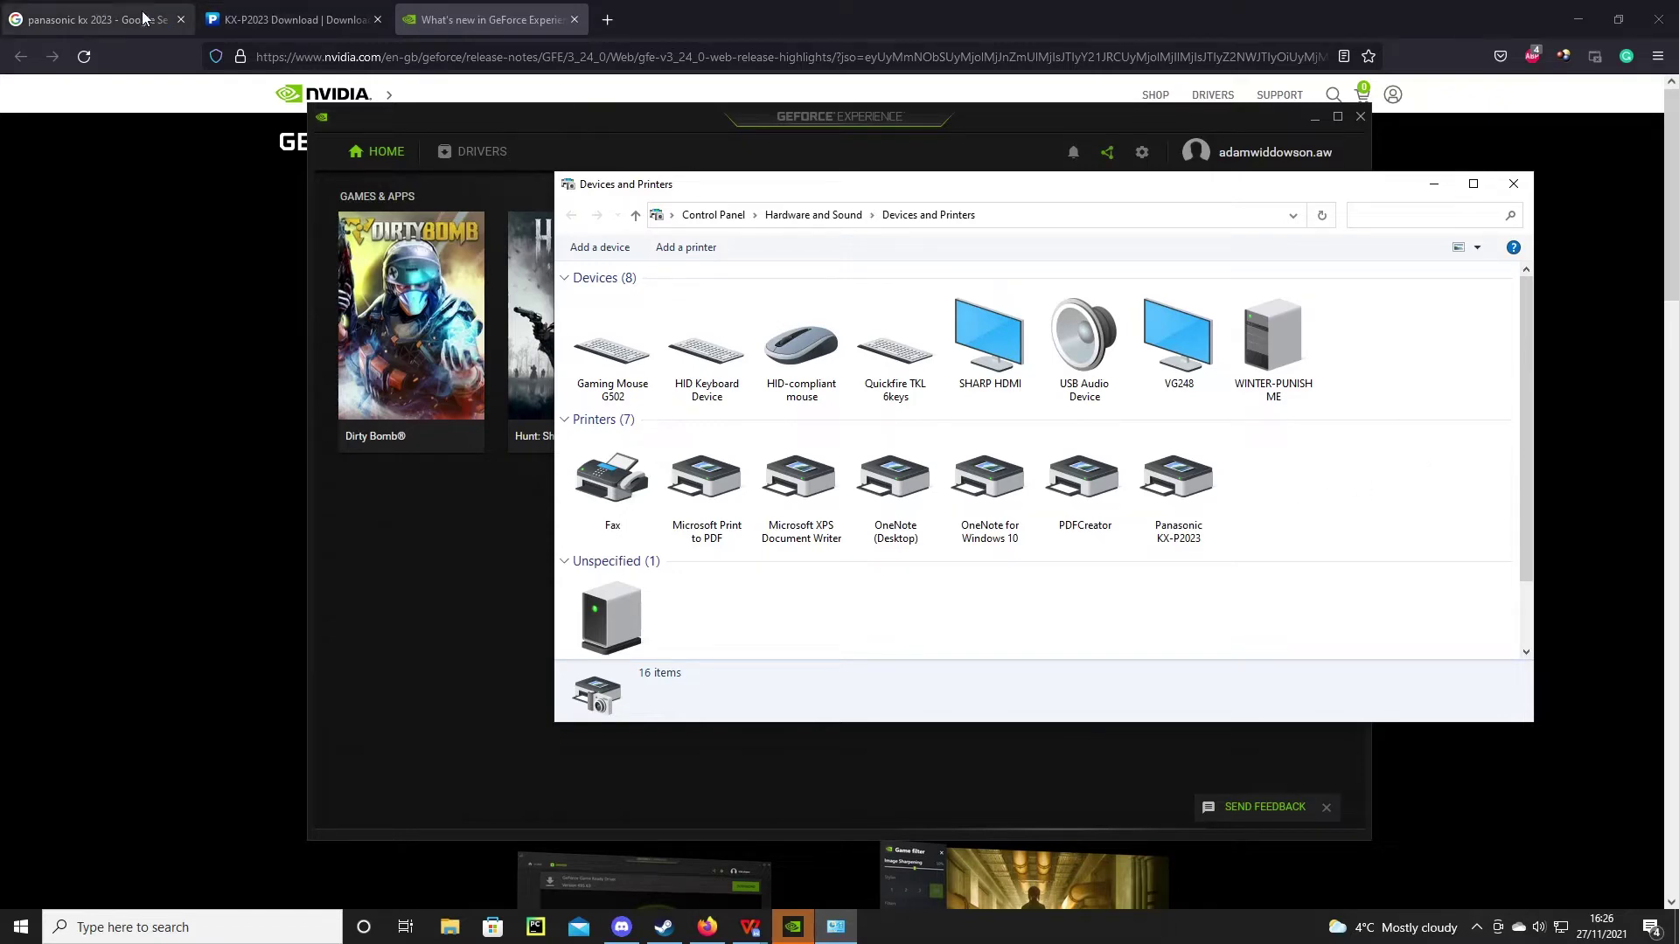
Step: Review the driver update dates on the KX-P2023 Download page, then preview the open WPS documents
{"action": "left_click", "coordinate": [291, 10]}
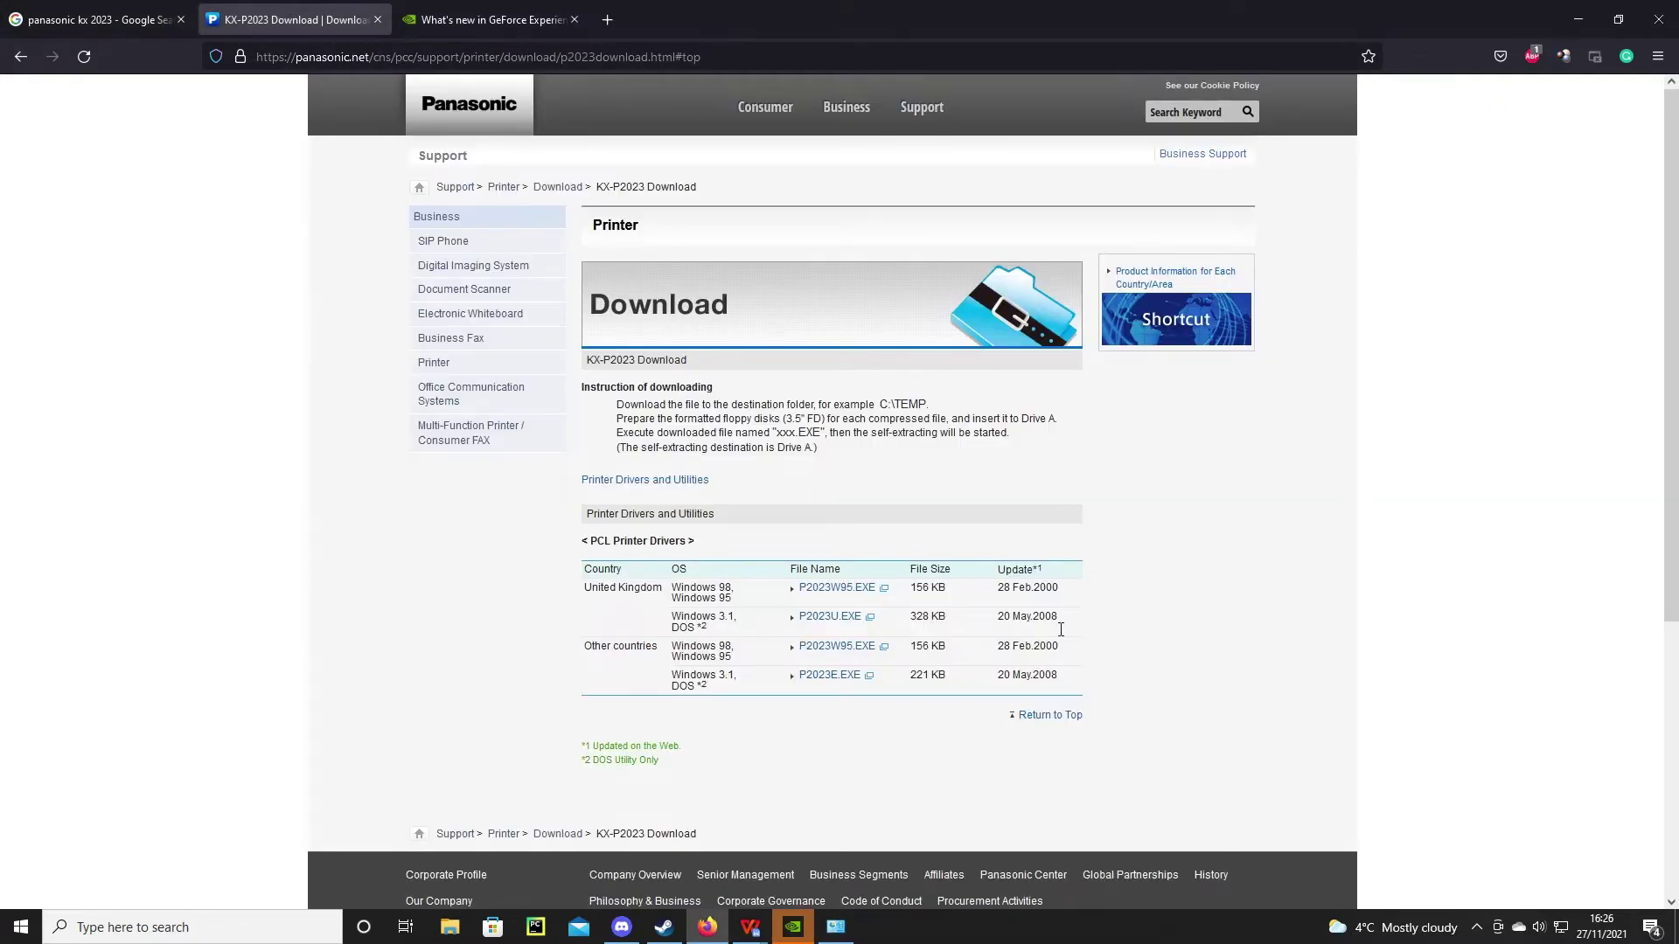
{"action": "left_click_drag", "start_coordinate": [1063, 588], "coordinate": [1019, 589]}
{"action": "left_click_drag", "start_coordinate": [1059, 679], "coordinate": [997, 684]}
{"action": "left_click", "coordinate": [749, 927]}
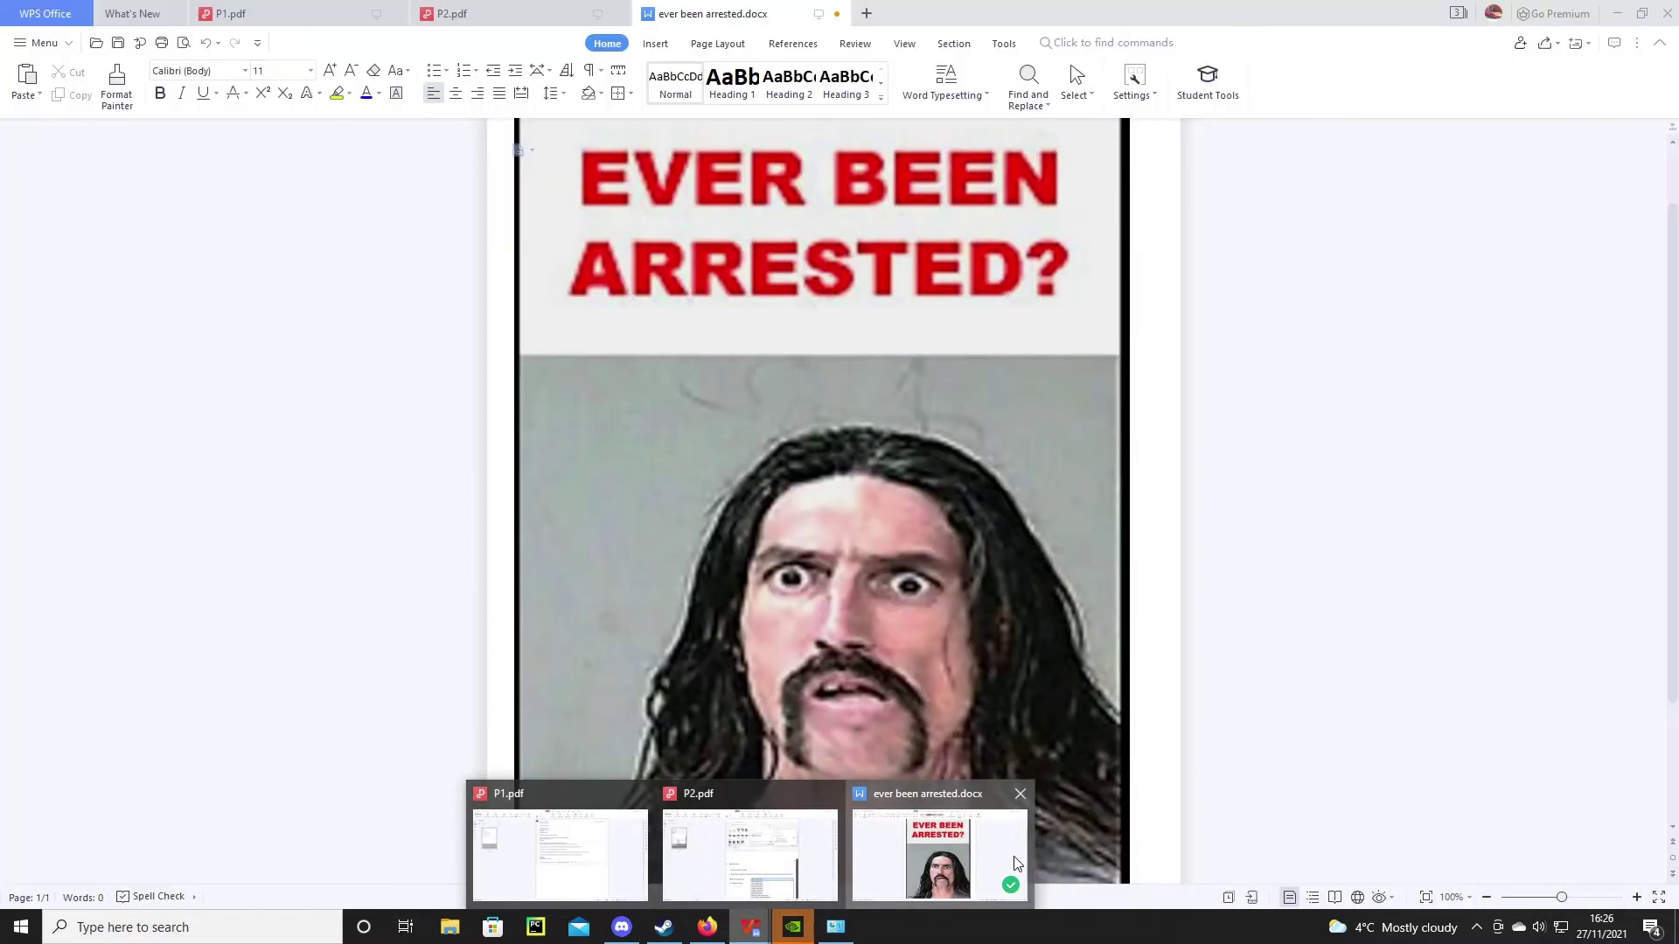
Step: Bring ever been arrested.docx to the front and scroll through it
{"action": "left_click", "coordinate": [1021, 853]}
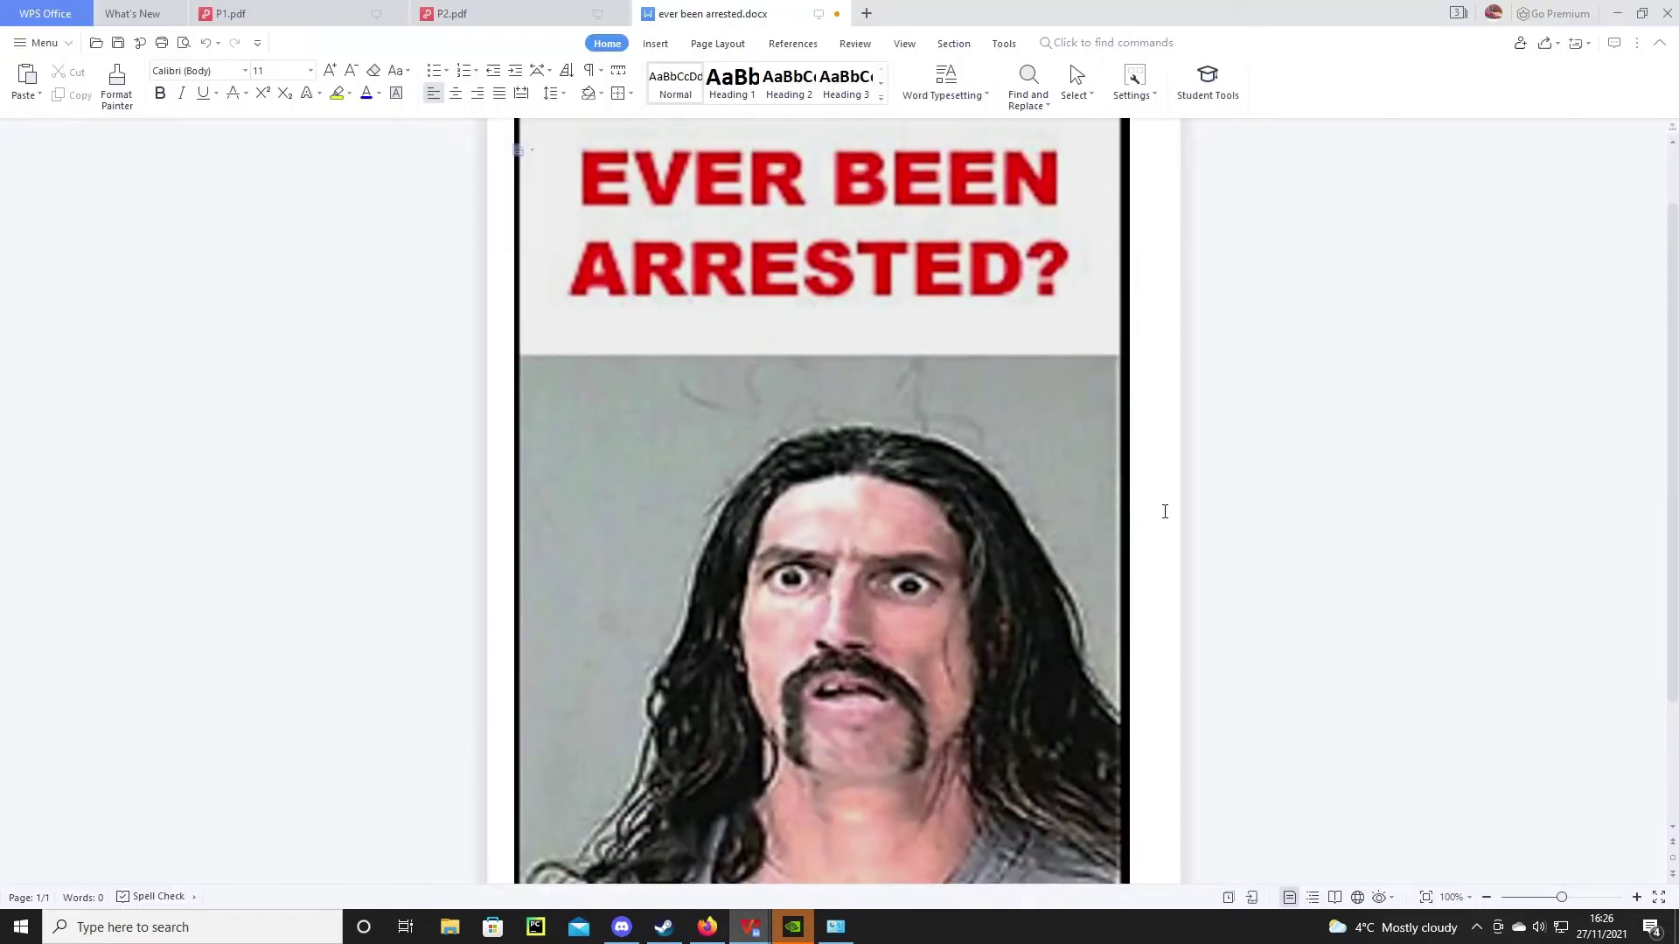
{"action": "scroll", "coordinate": [1153, 495], "scroll_direction": "down", "scroll_amount": 5}
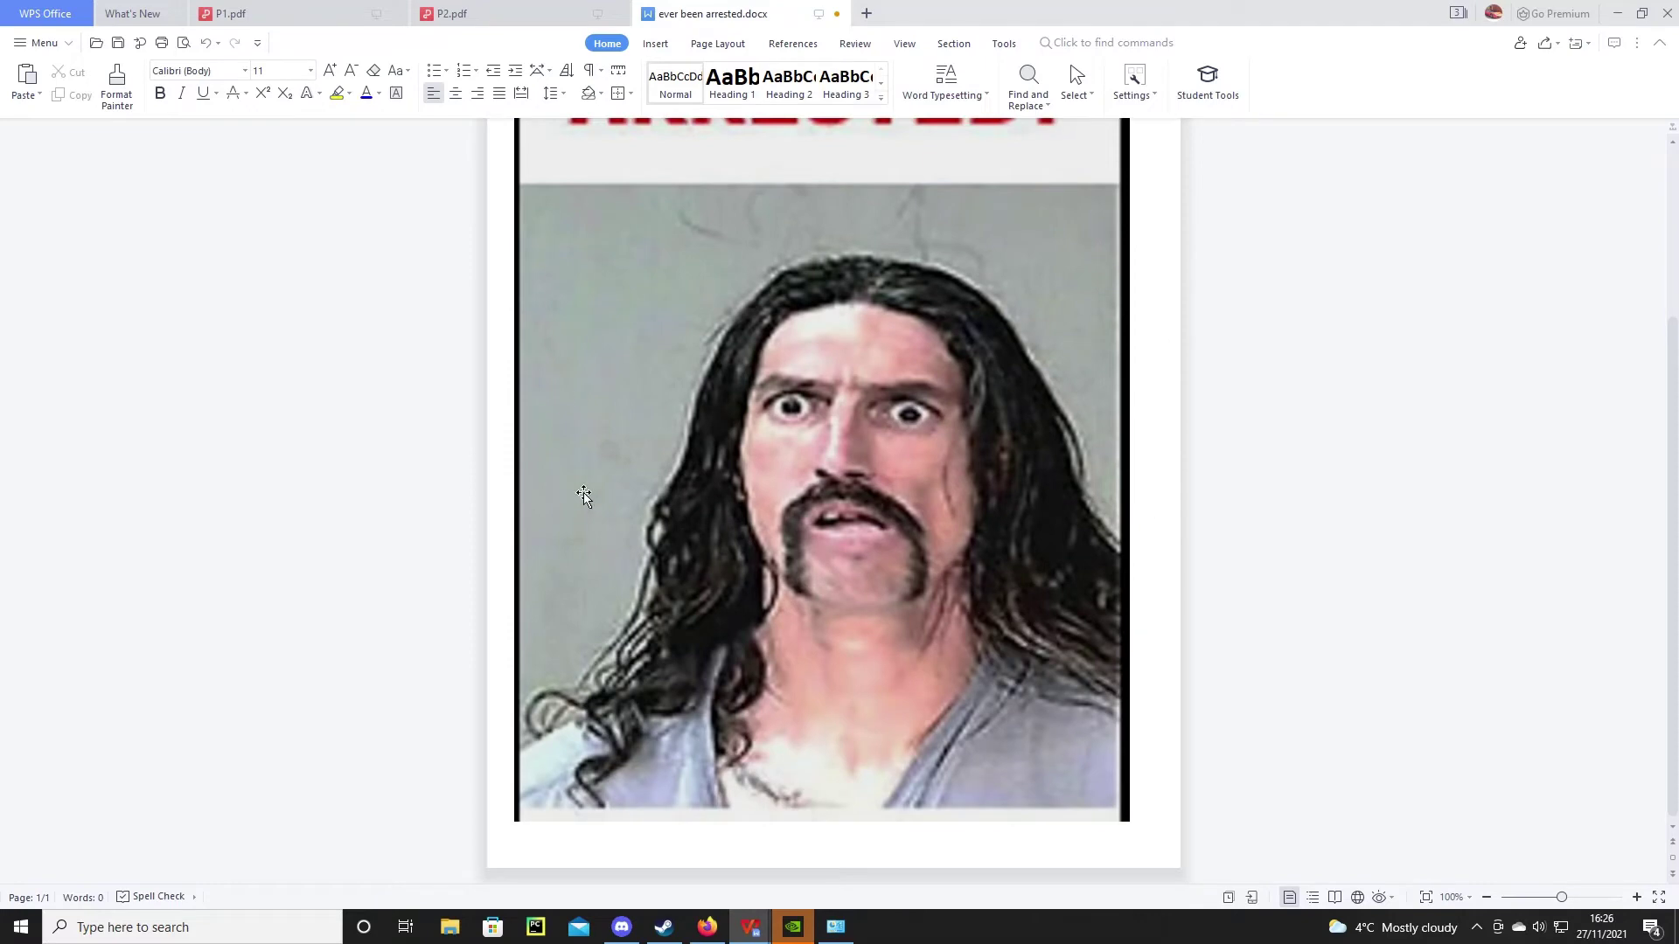
{"action": "scroll", "coordinate": [581, 477], "scroll_direction": "up", "scroll_amount": 3}
{"action": "scroll", "coordinate": [588, 480], "scroll_direction": "up", "scroll_amount": 2}
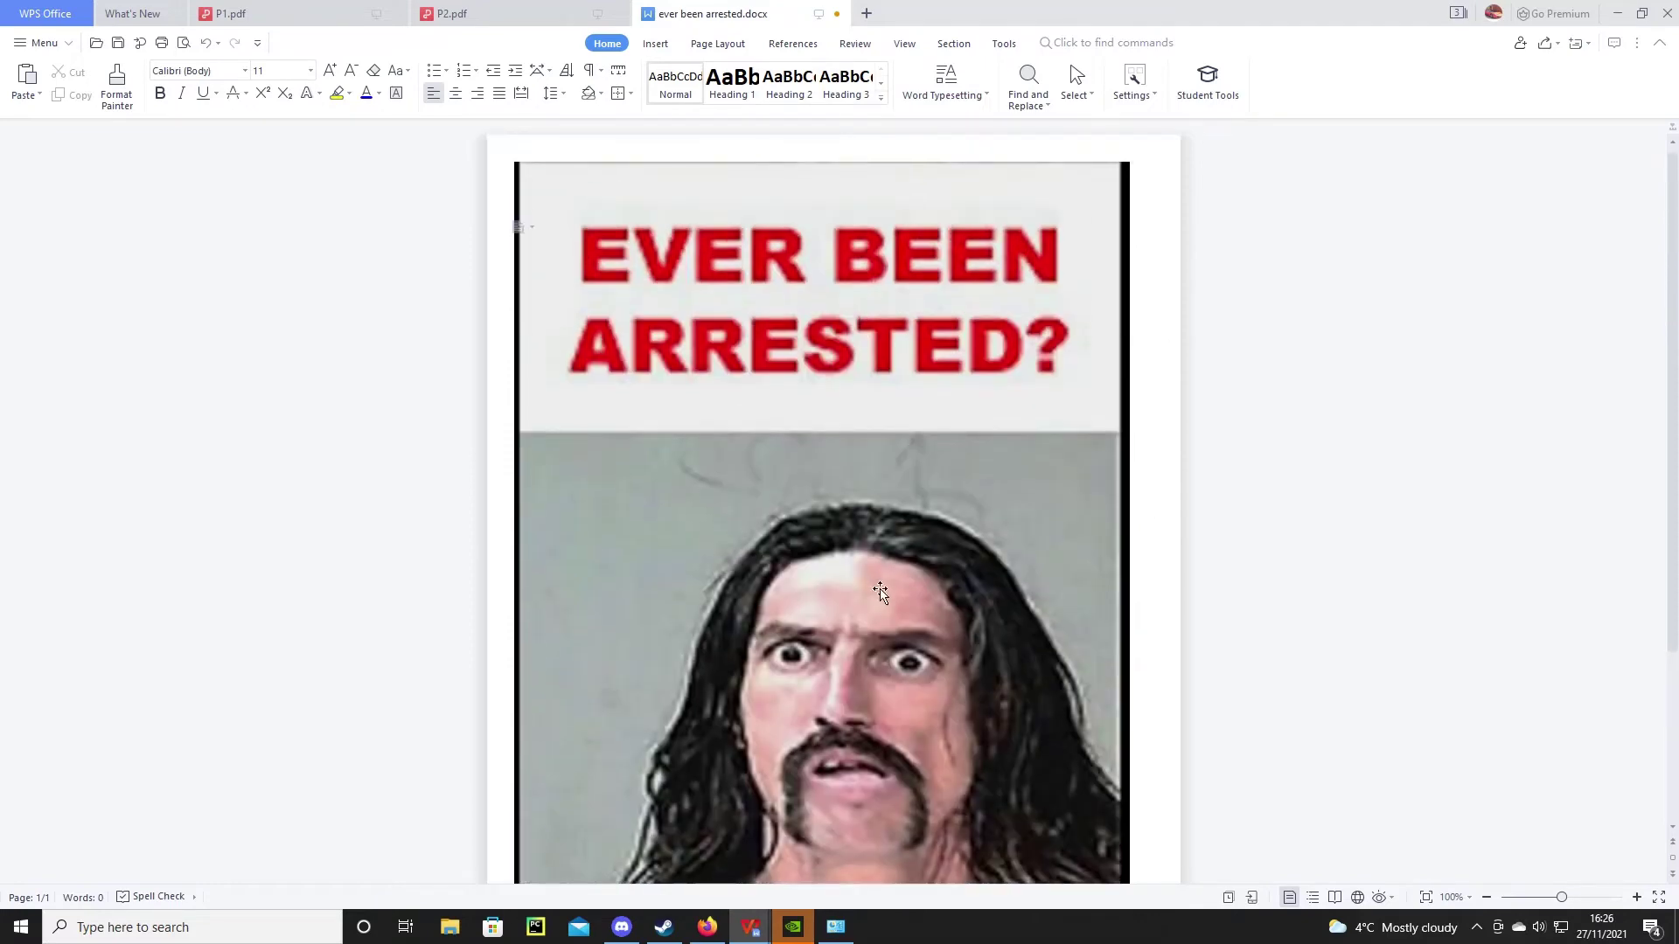
{"action": "scroll", "coordinate": [880, 593], "scroll_direction": "down", "scroll_amount": 3}
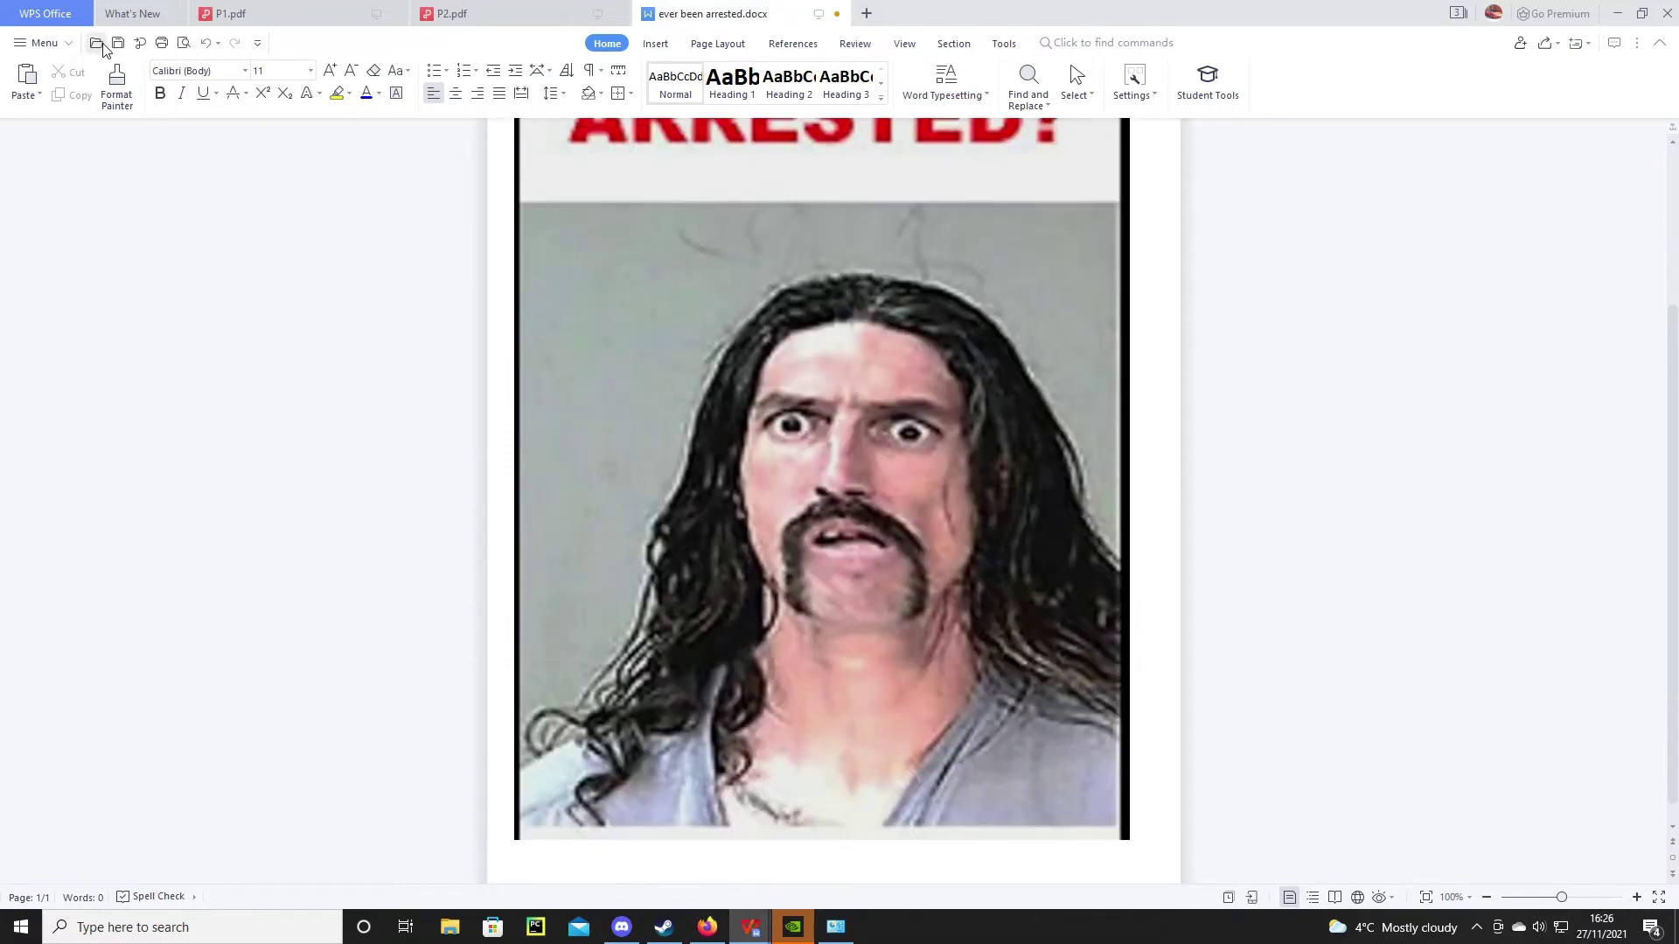
Step: Print the document on the Panasonic KX-P2023 printer with 1 copy
{"action": "left_click", "coordinate": [162, 46]}
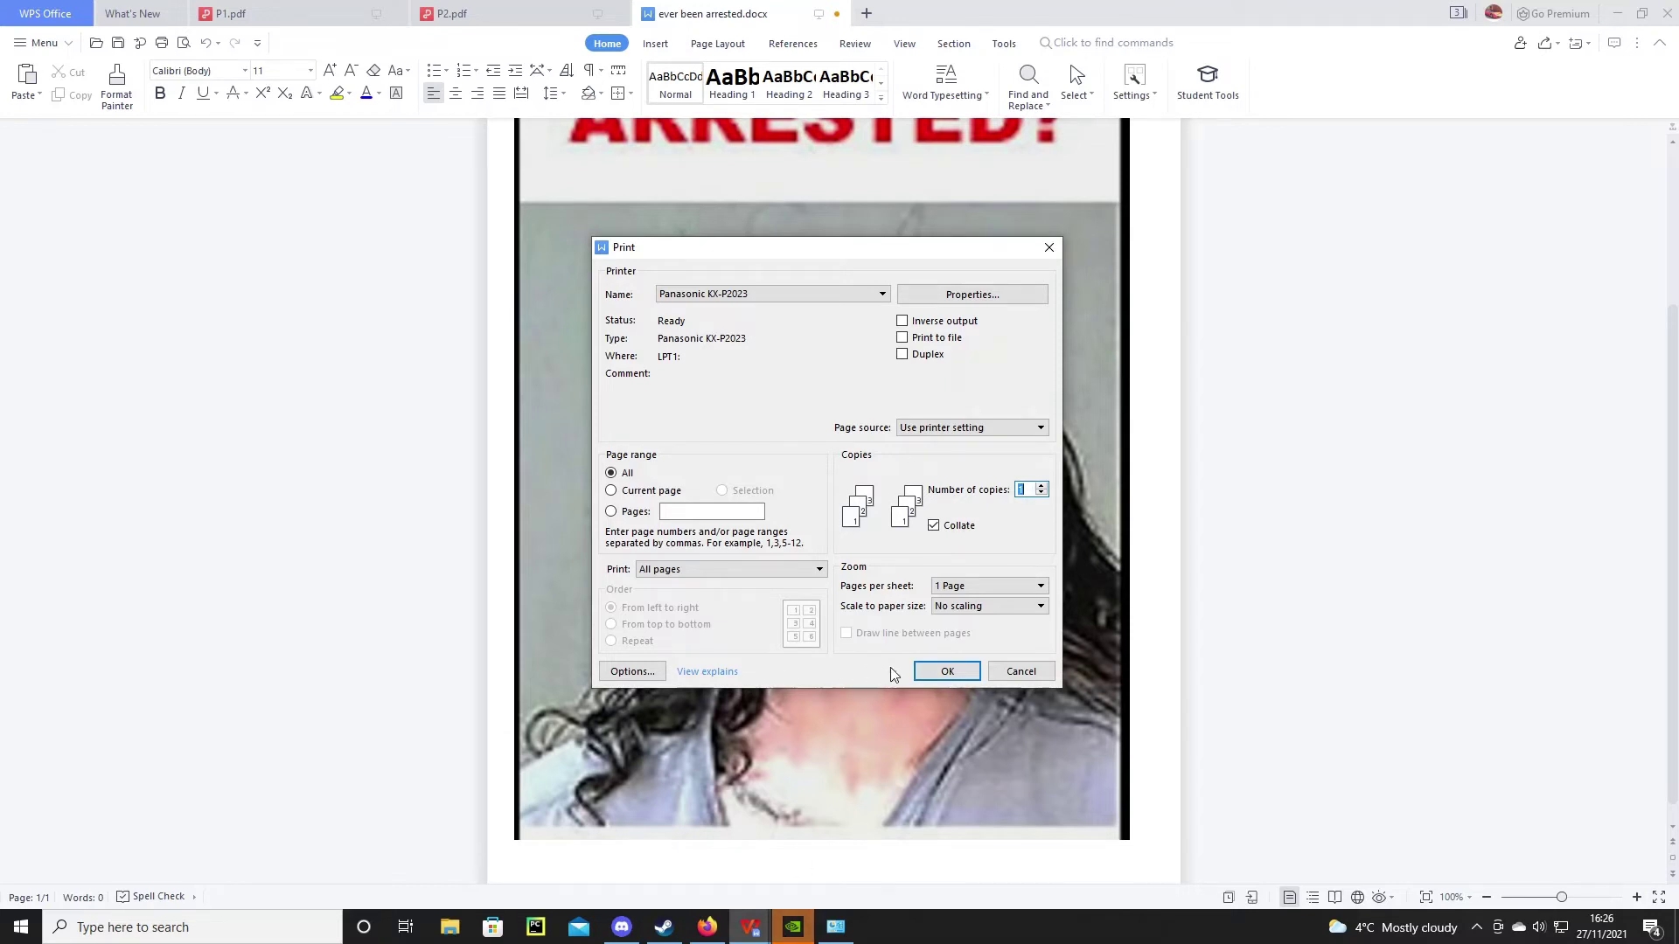
{"action": "left_click", "coordinate": [728, 288]}
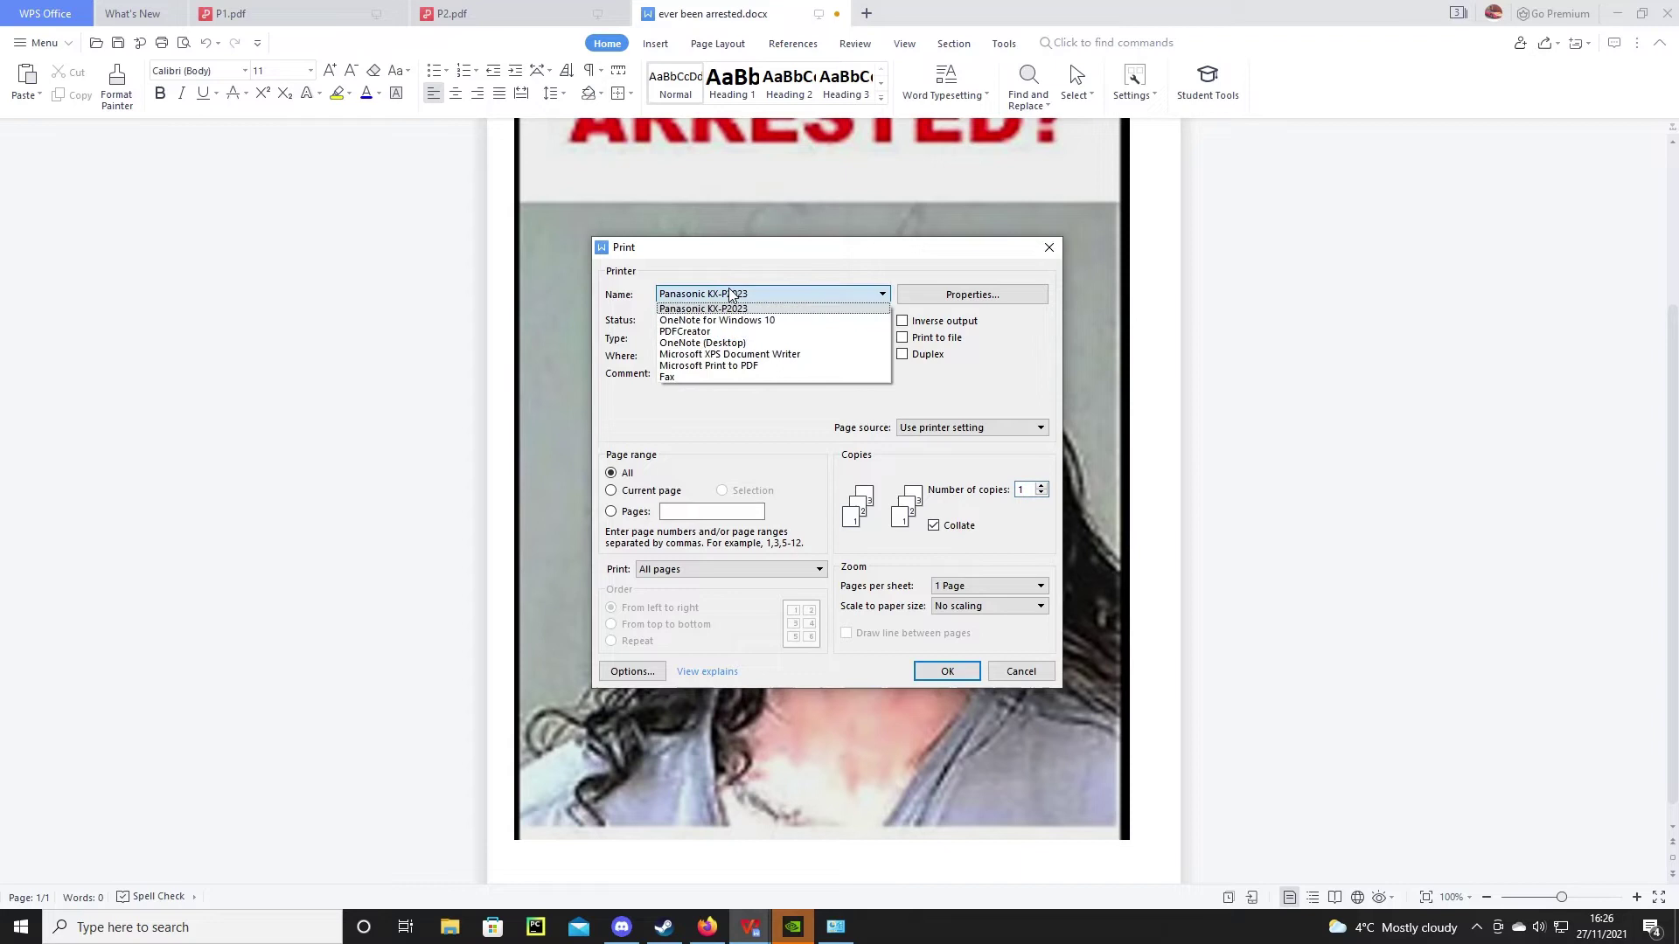
{"action": "left_click", "coordinate": [720, 309]}
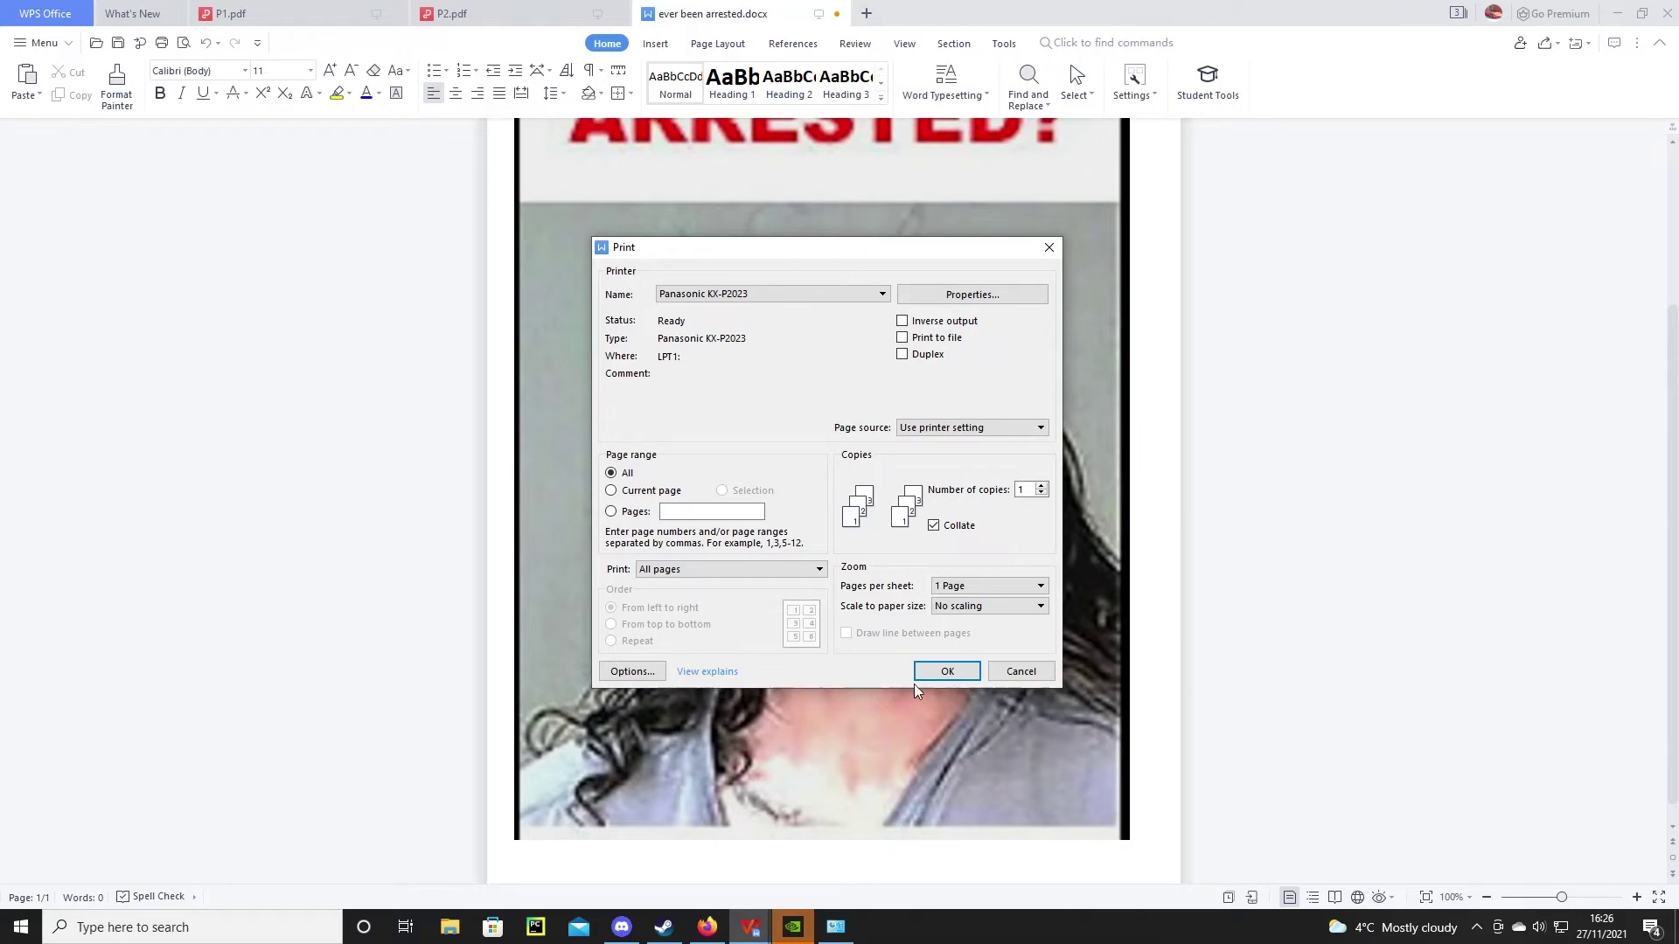
{"action": "left_click", "coordinate": [936, 673]}
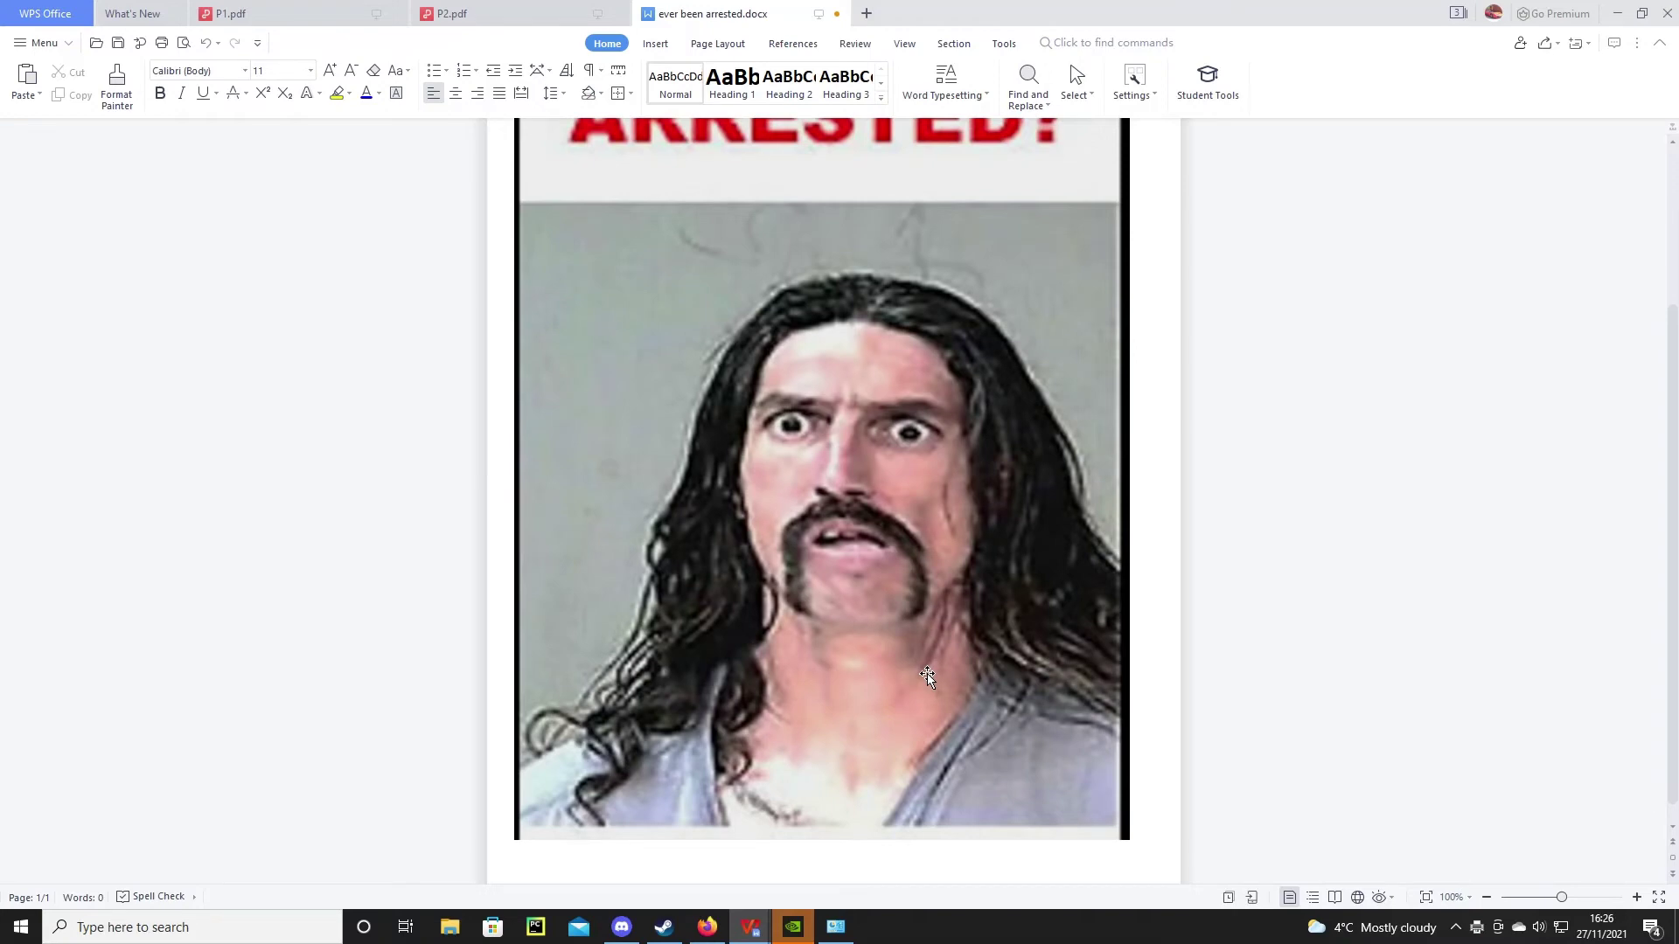